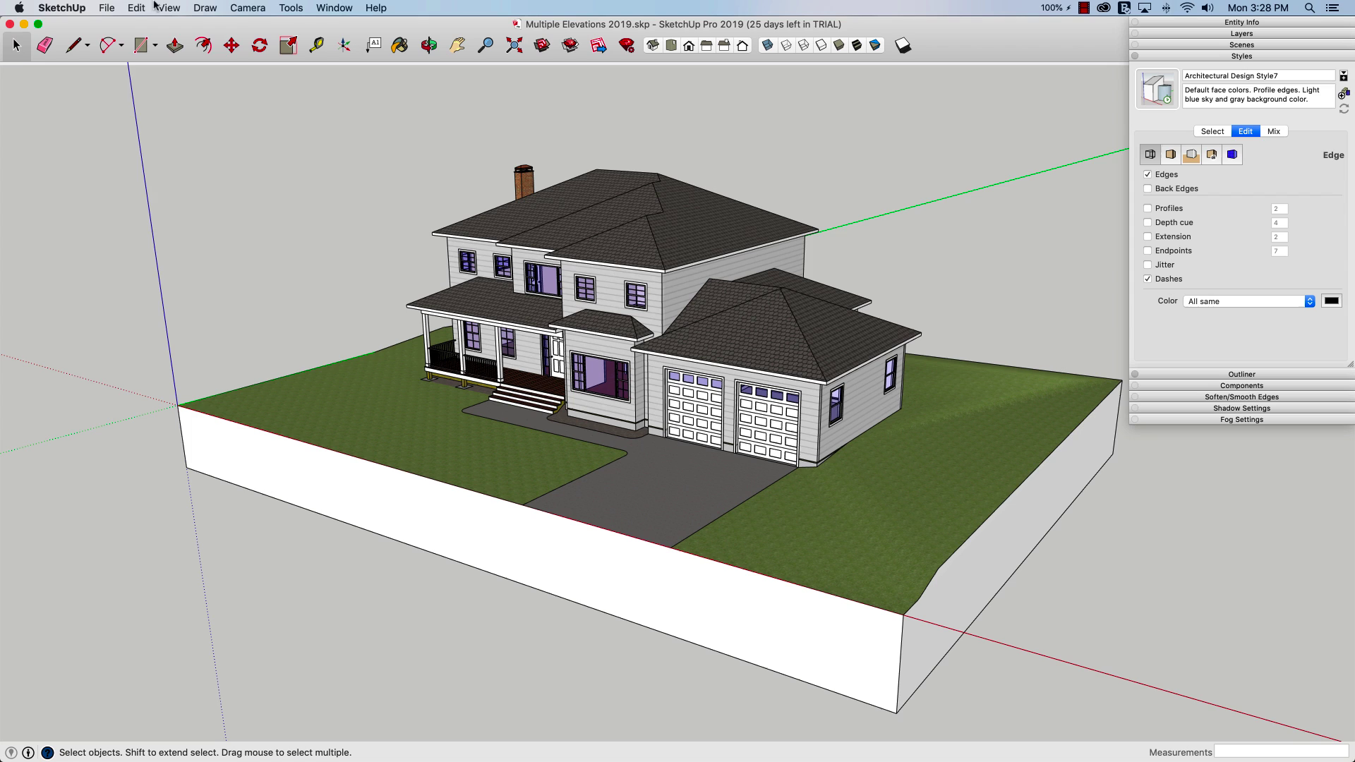
Show the File > Trimble Connect submenu with Publish Model and Publish As.
left_click(106, 8)
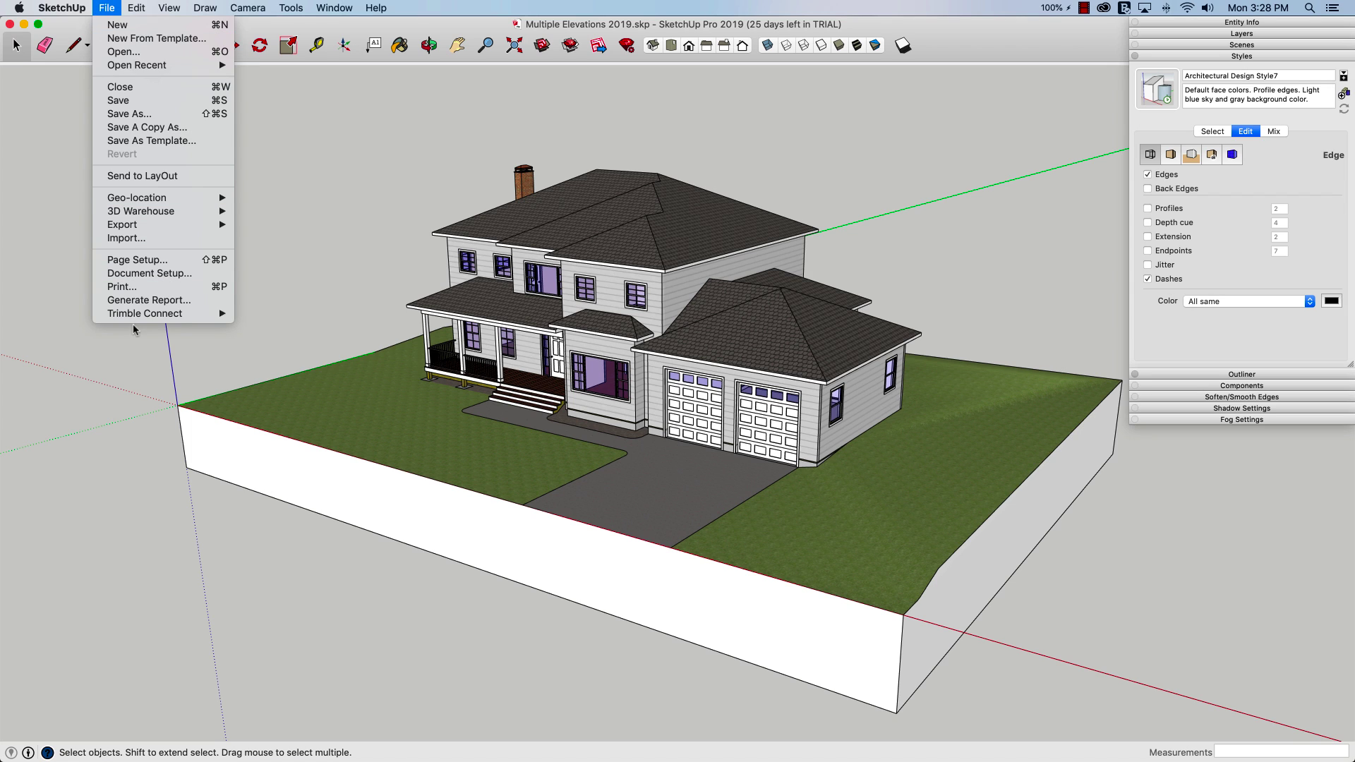
mouse_move(133, 316)
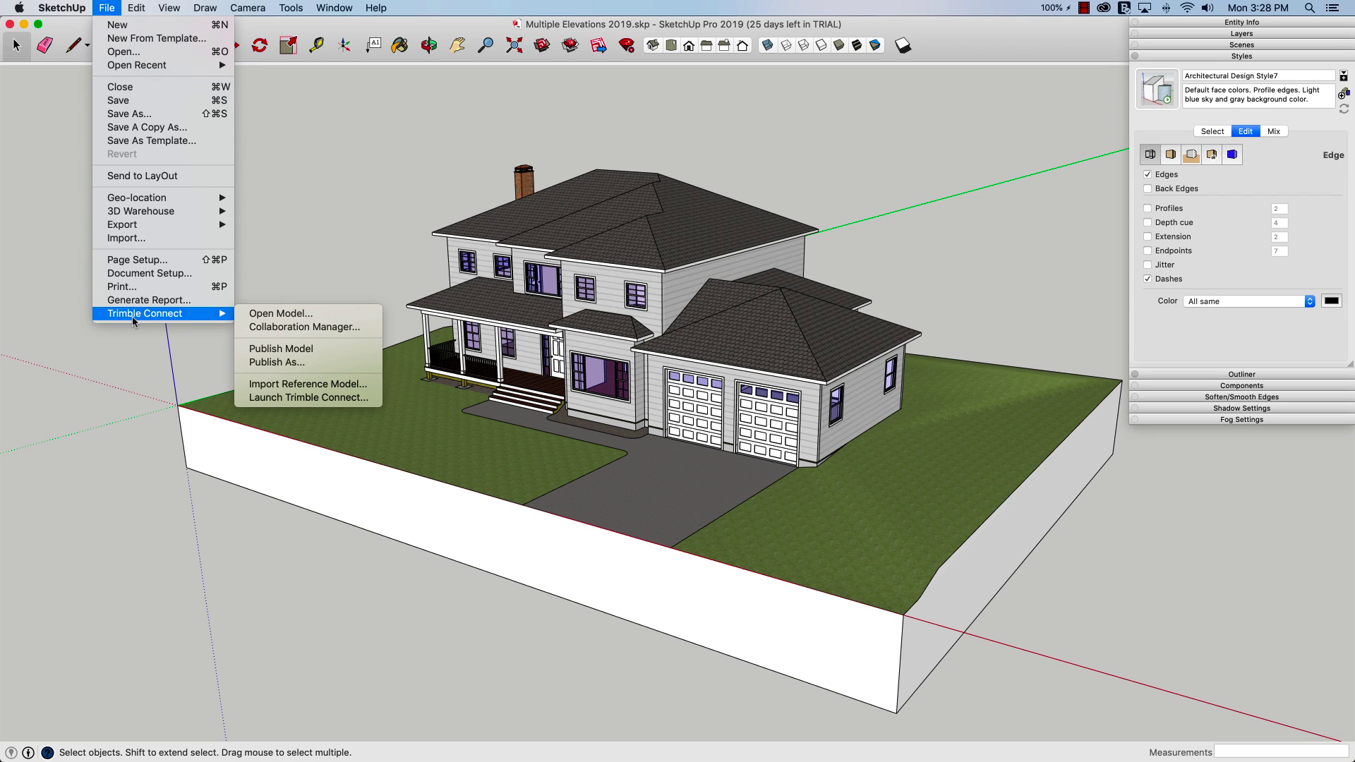
Start Publish Model and open the SketchUp Files project as the destination.
left_click(311, 349)
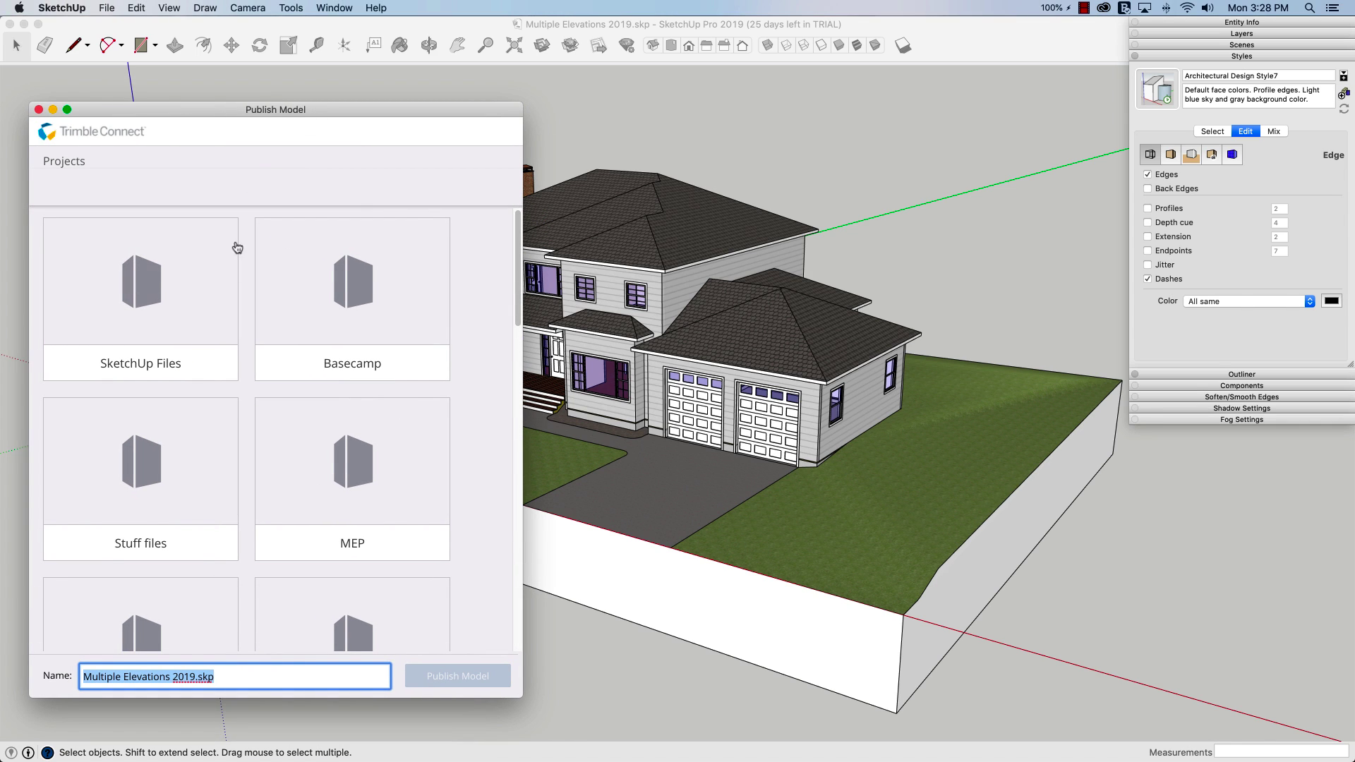
scroll(165, 267, "down", 5)
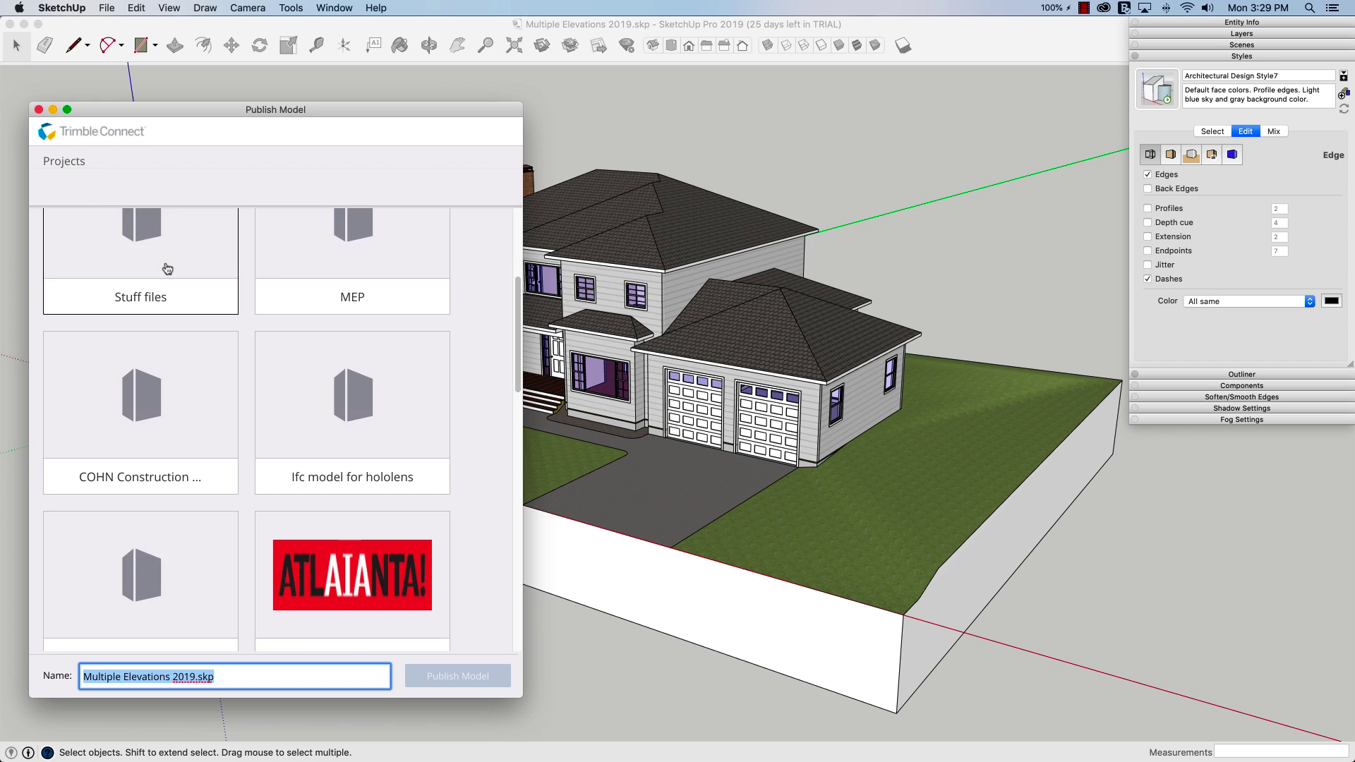
scroll(167, 268, "down", 15)
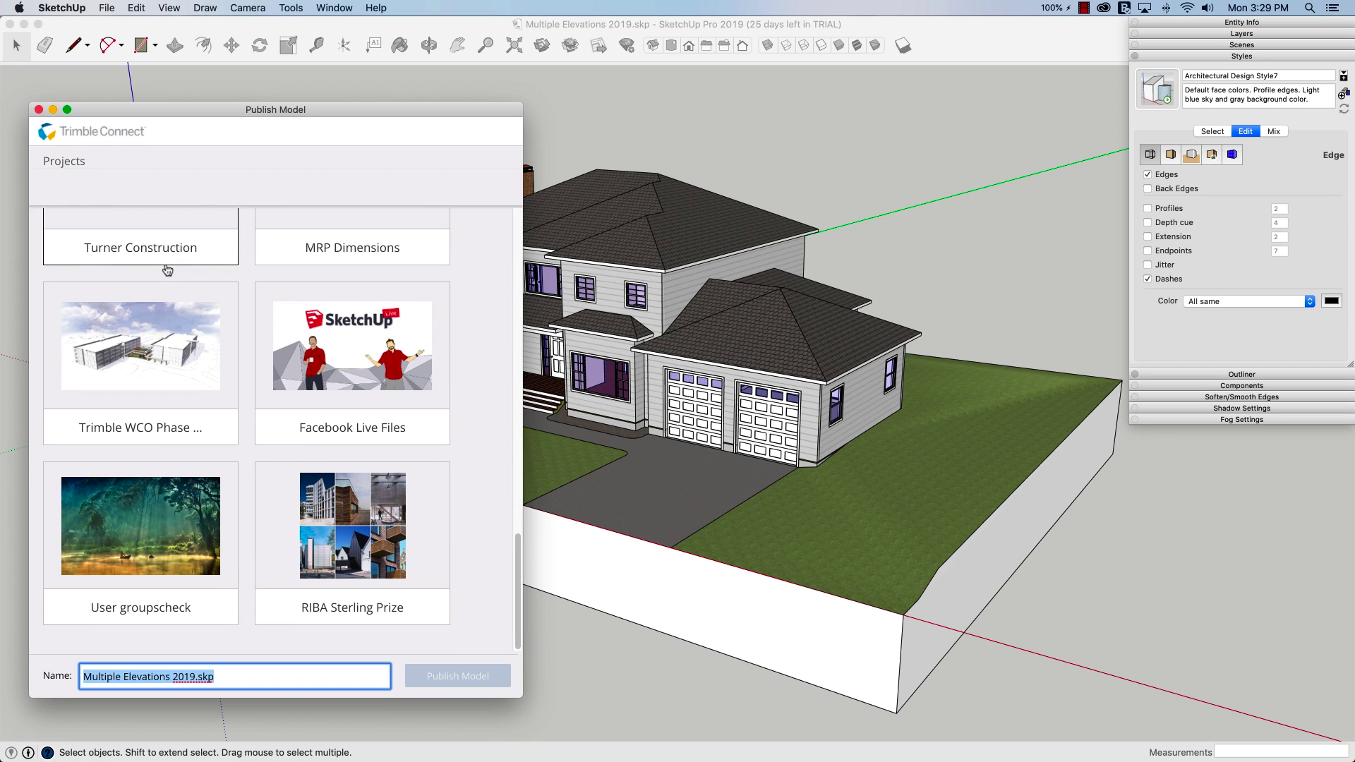
scroll(167, 271, "up", 20)
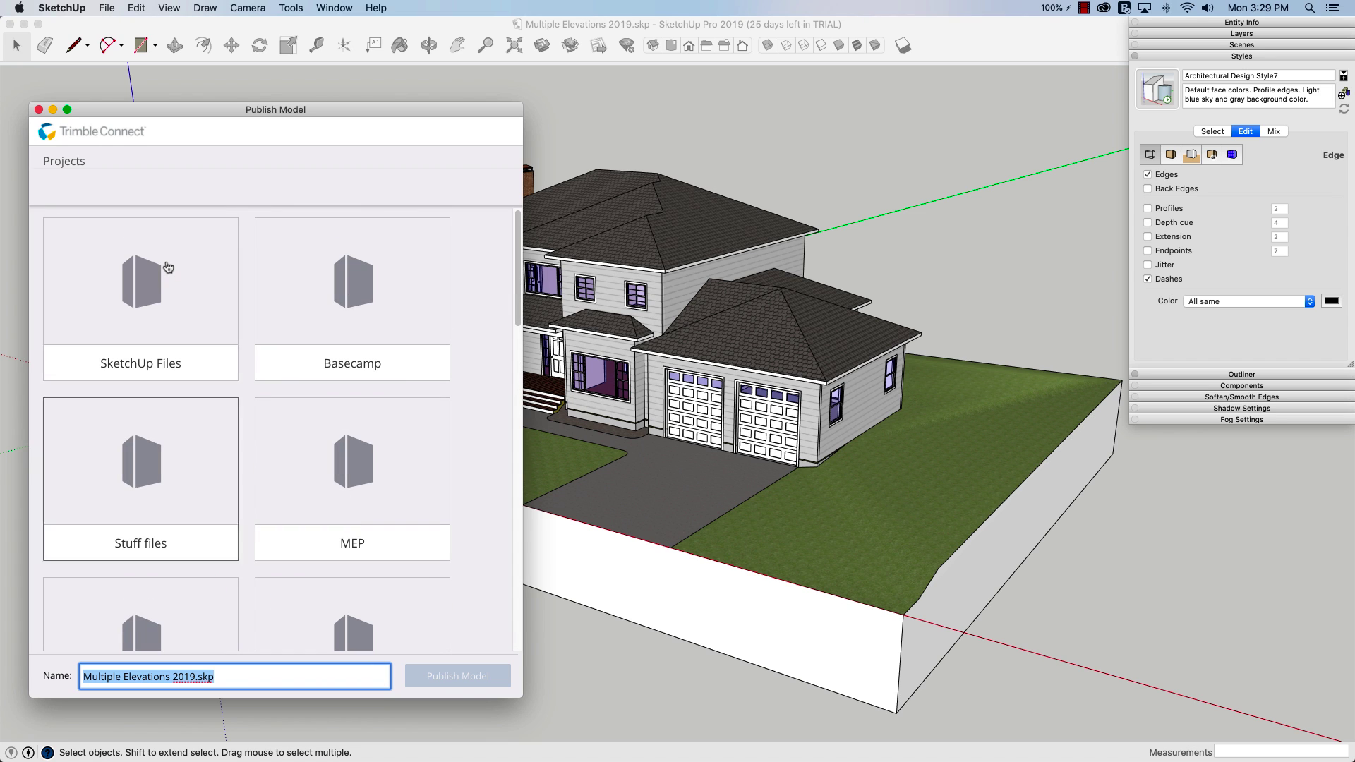
left_click(147, 305)
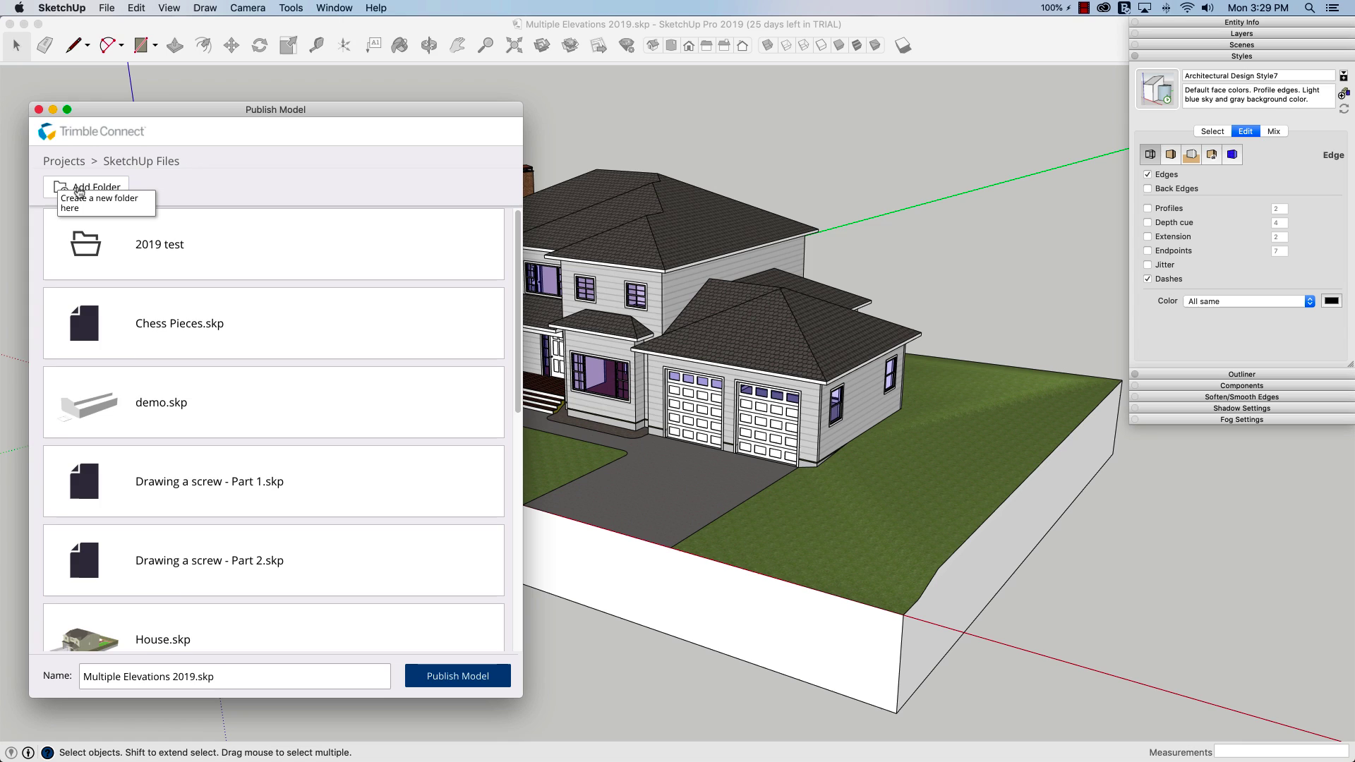
Create a new folder named '2019 model' and open it.
left_click(80, 190)
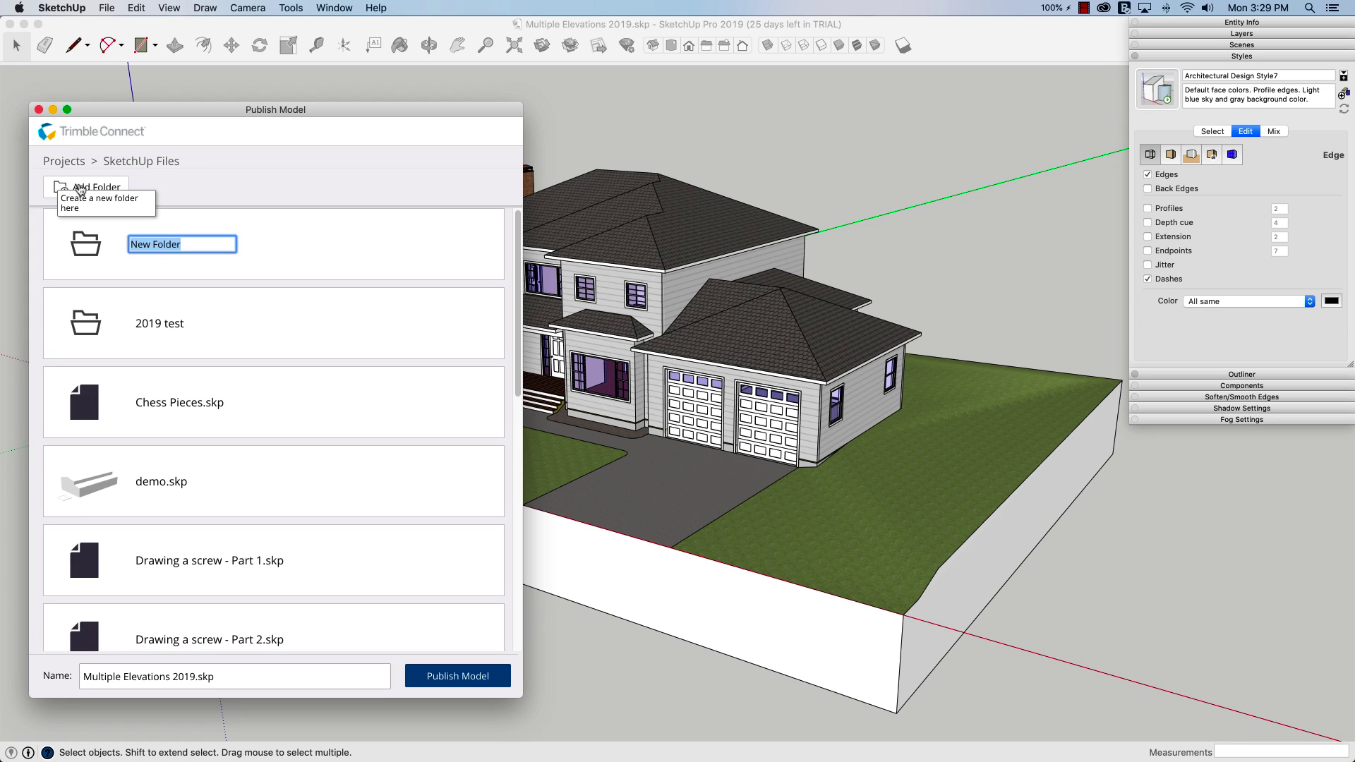
type("2019 model")
key("Return")
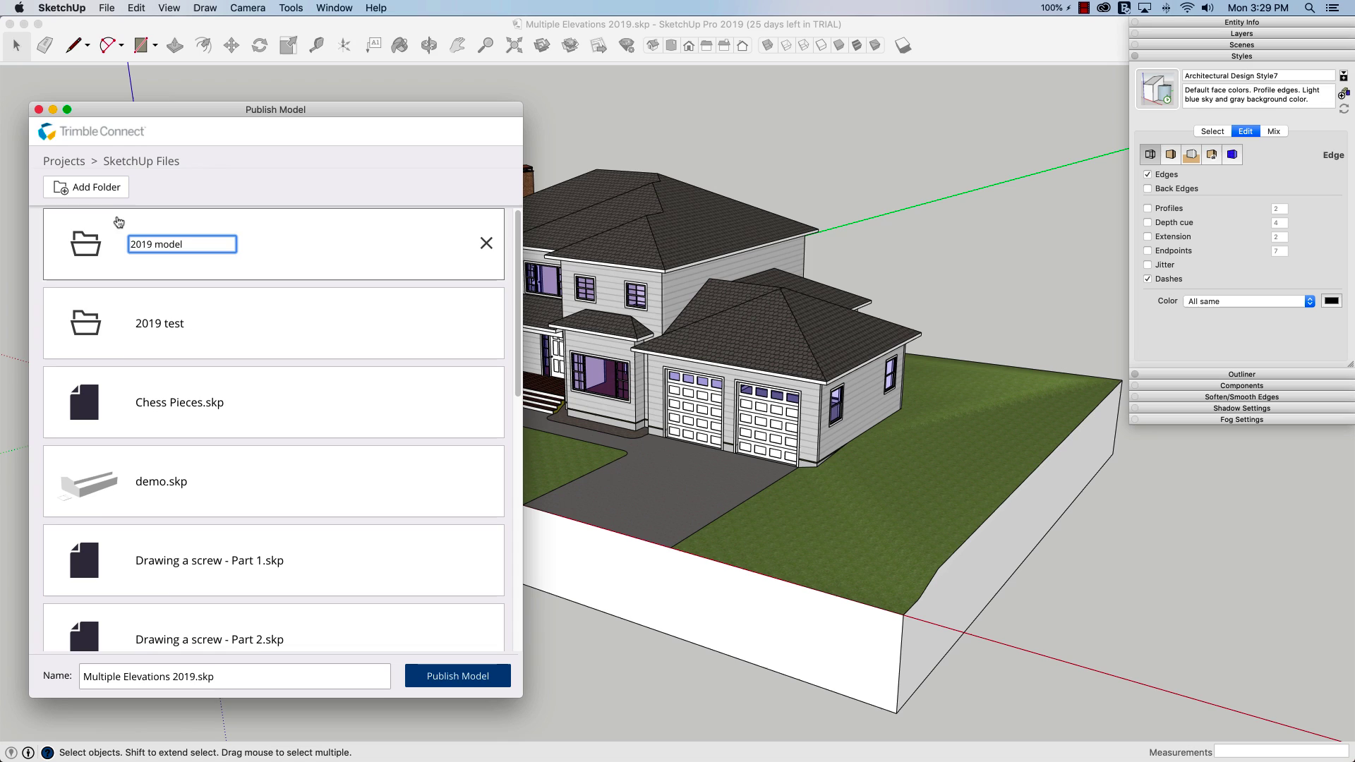
left_click(107, 254)
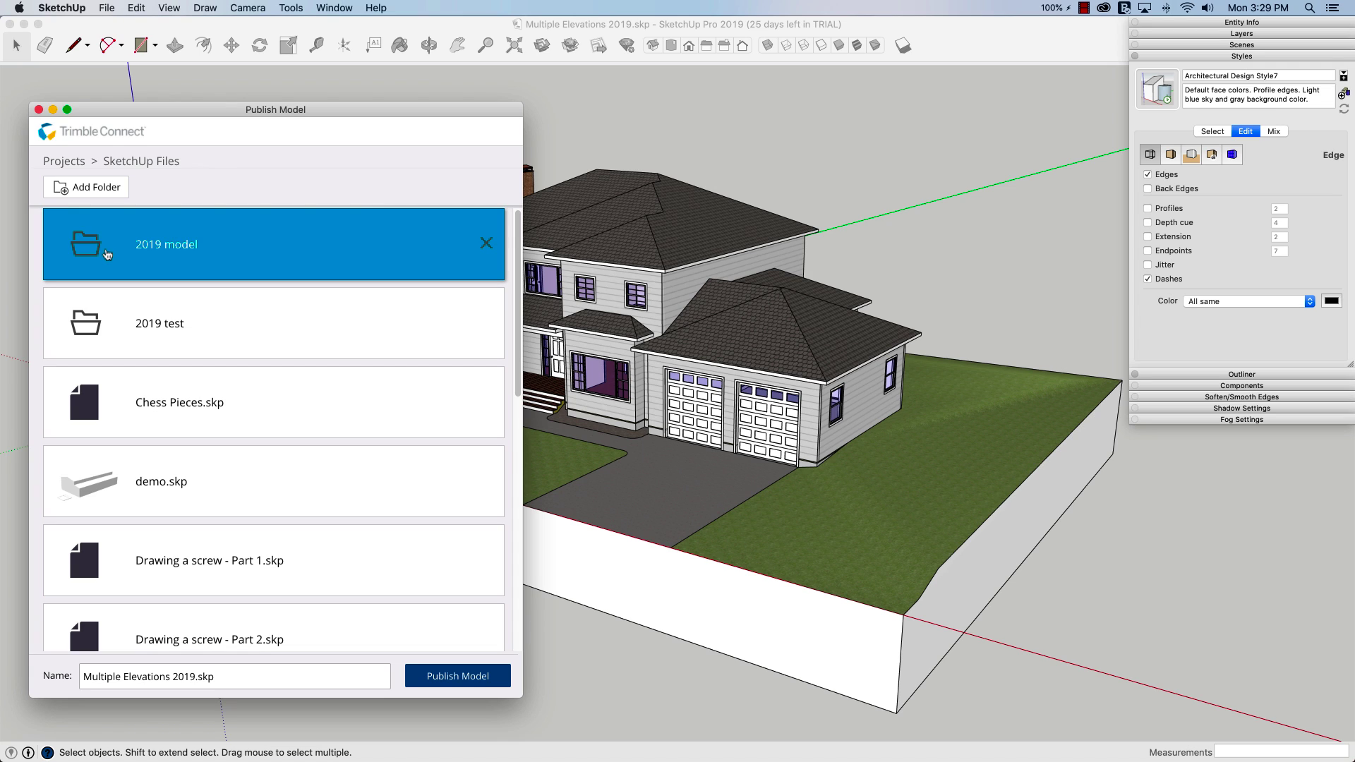
double_click(108, 254)
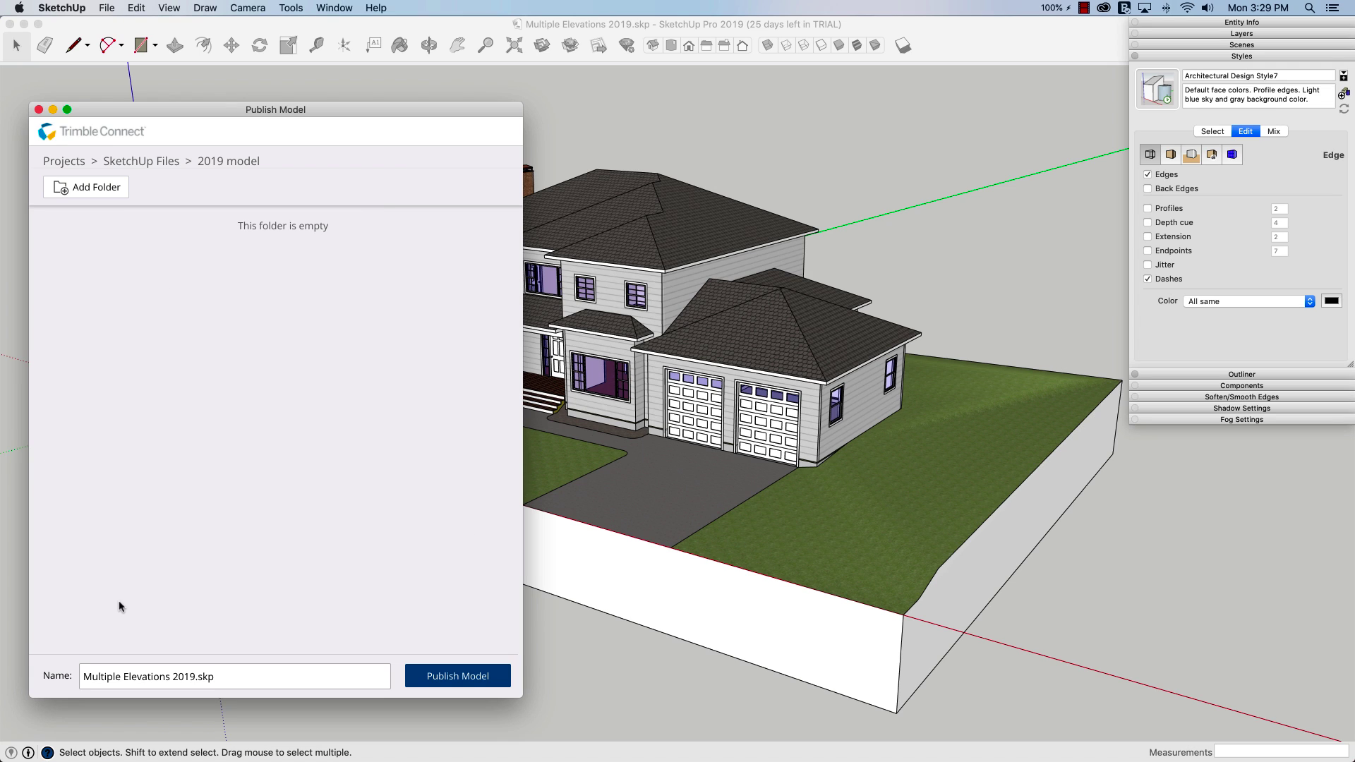
Publish Multiple Elevations 2019.skp into the 2019 model folder and dismiss the success alert.
left_click(449, 676)
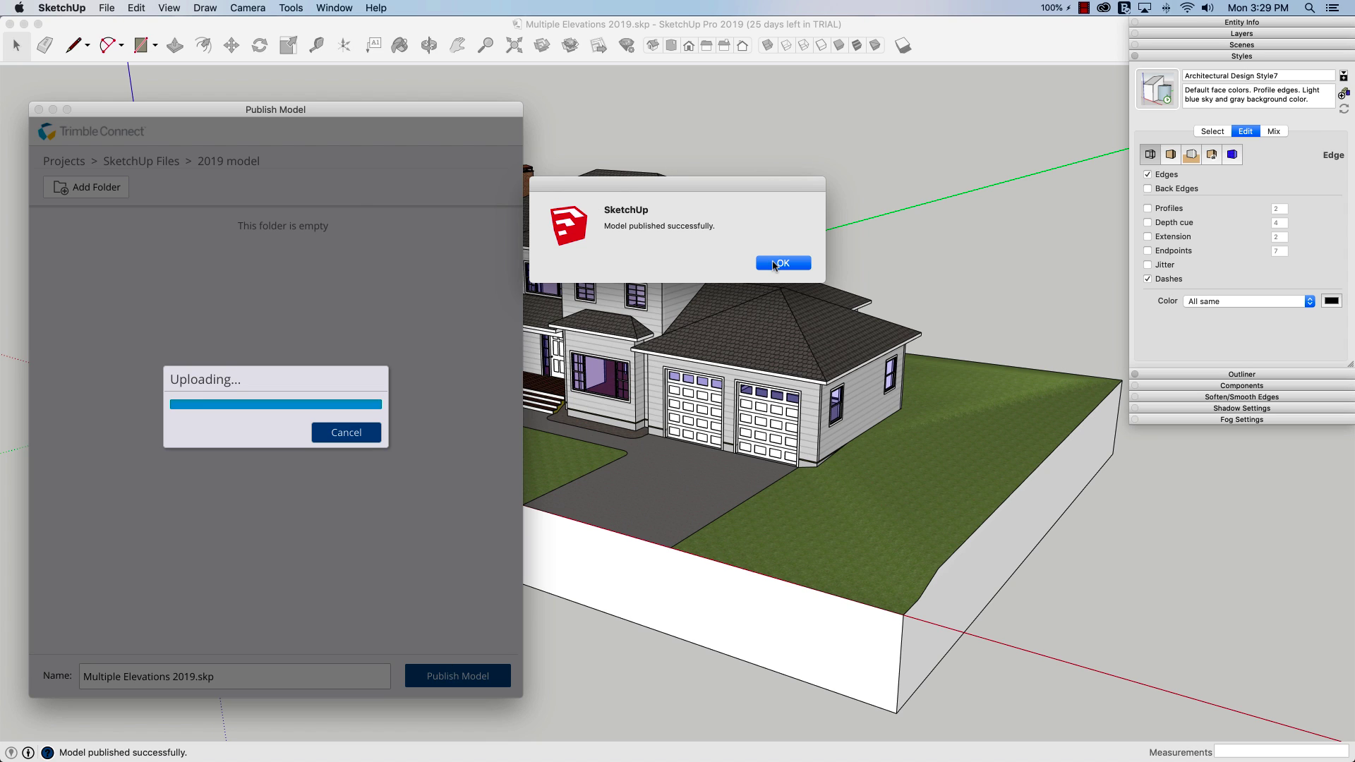
left_click(774, 264)
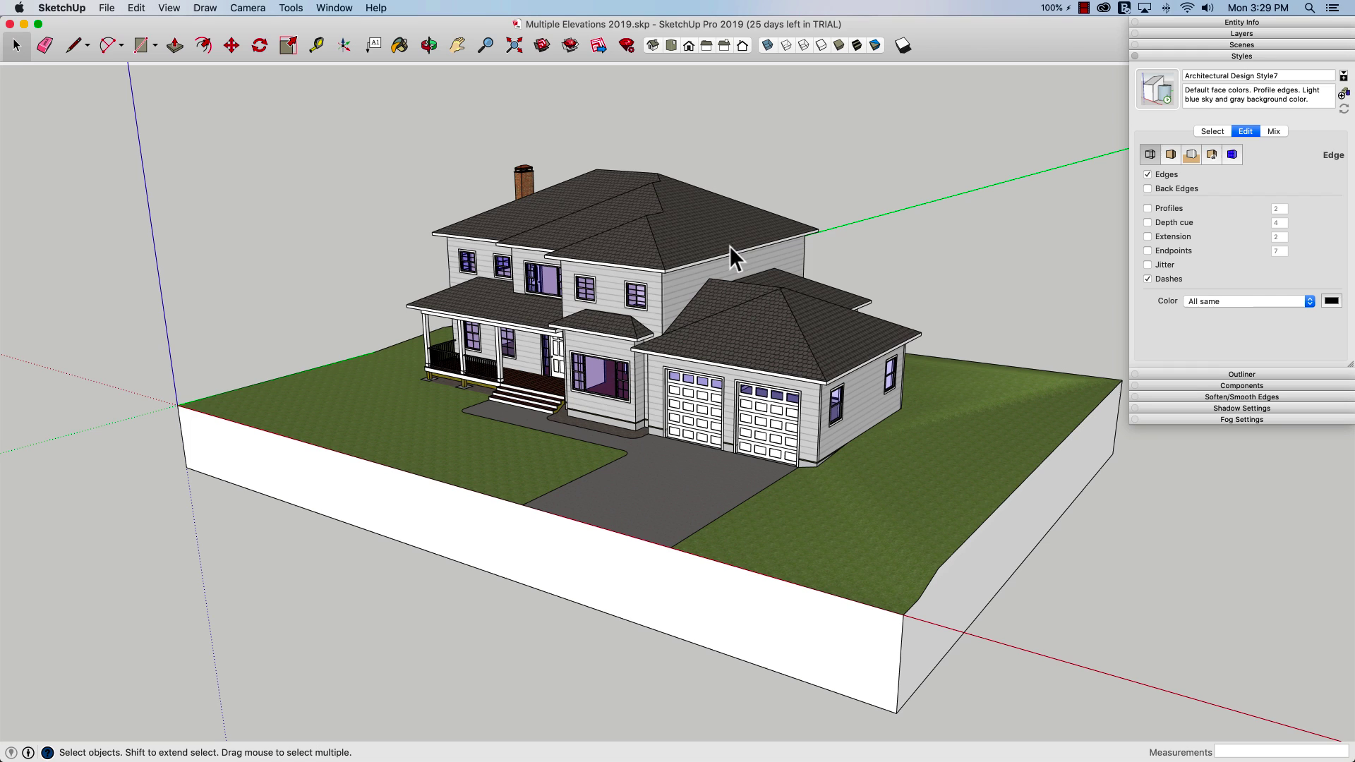
Delete the roof group, then republish the roofless house via File > Trimble Connect > Publish Model.
left_click(651, 221)
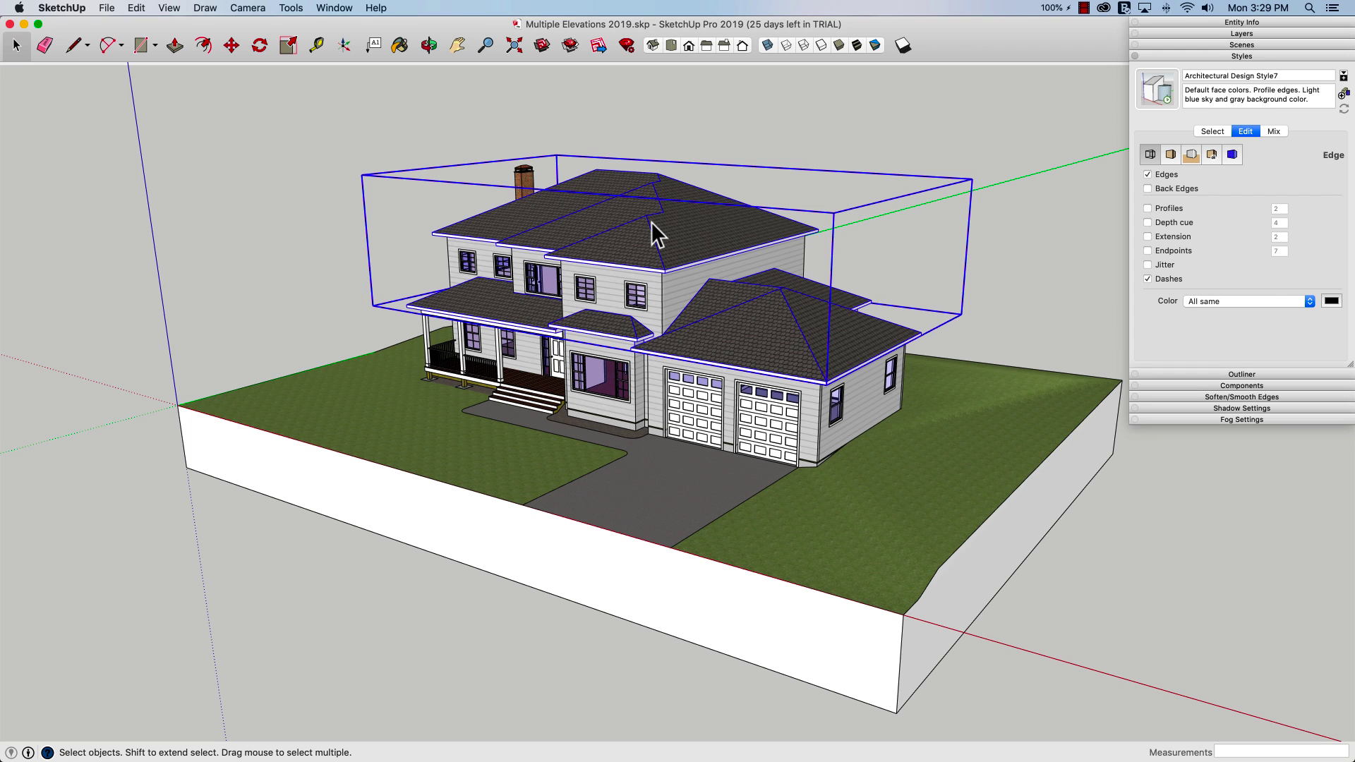
key("Delete")
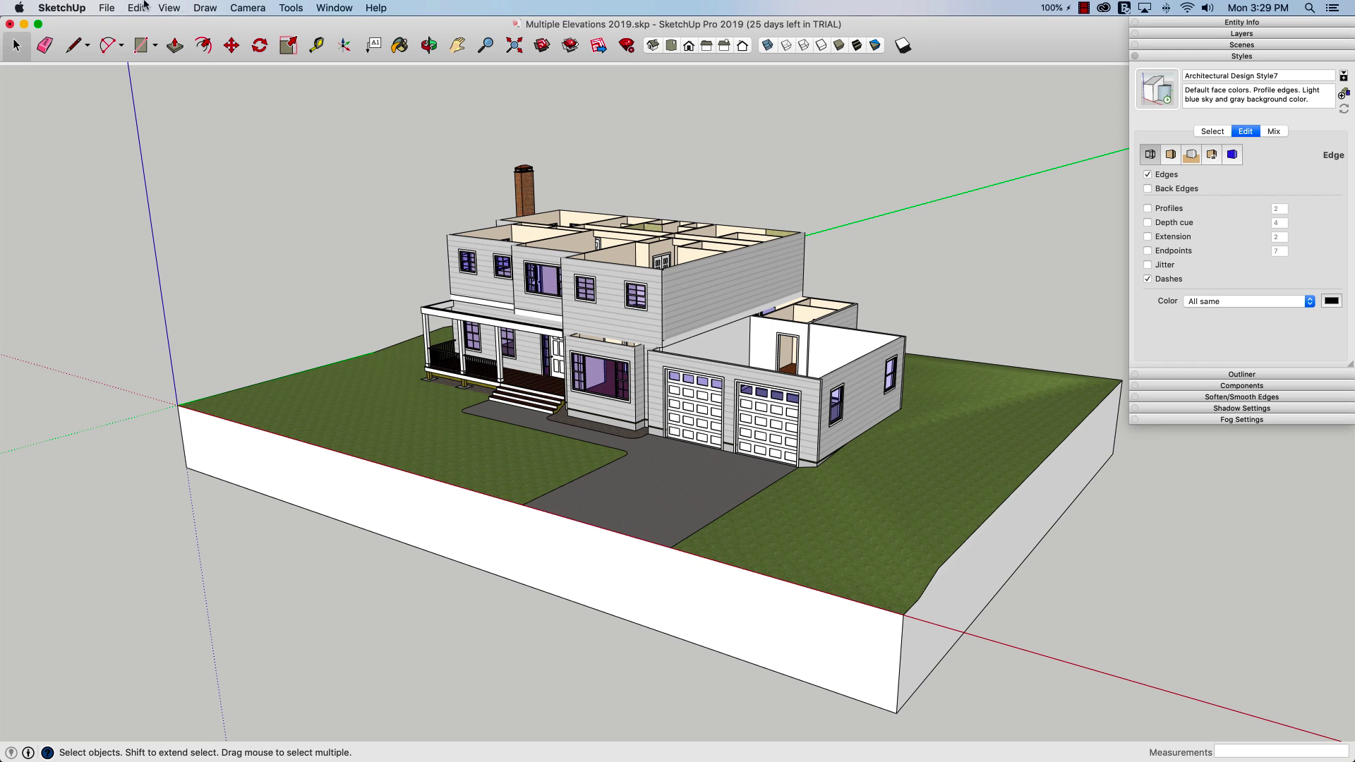
left_click(106, 8)
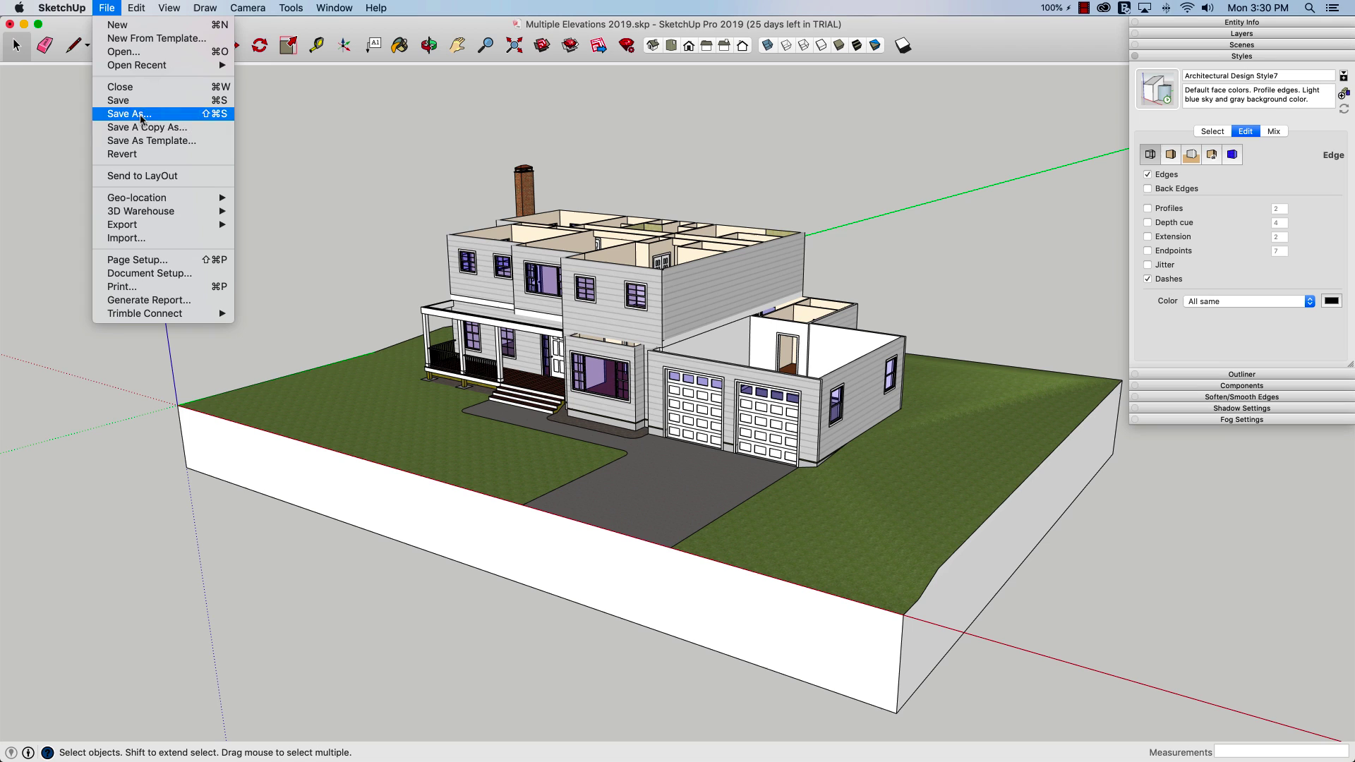
mouse_move(152, 315)
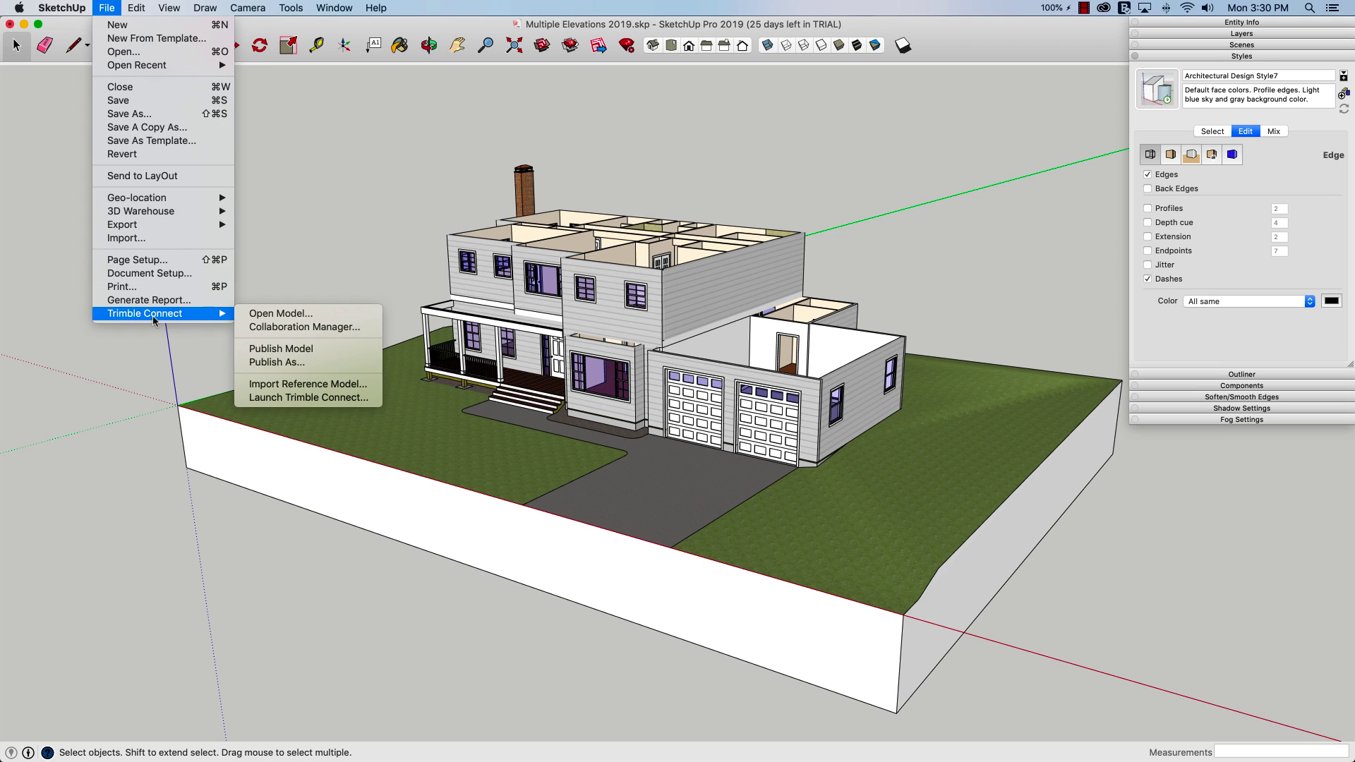
left_click(285, 350)
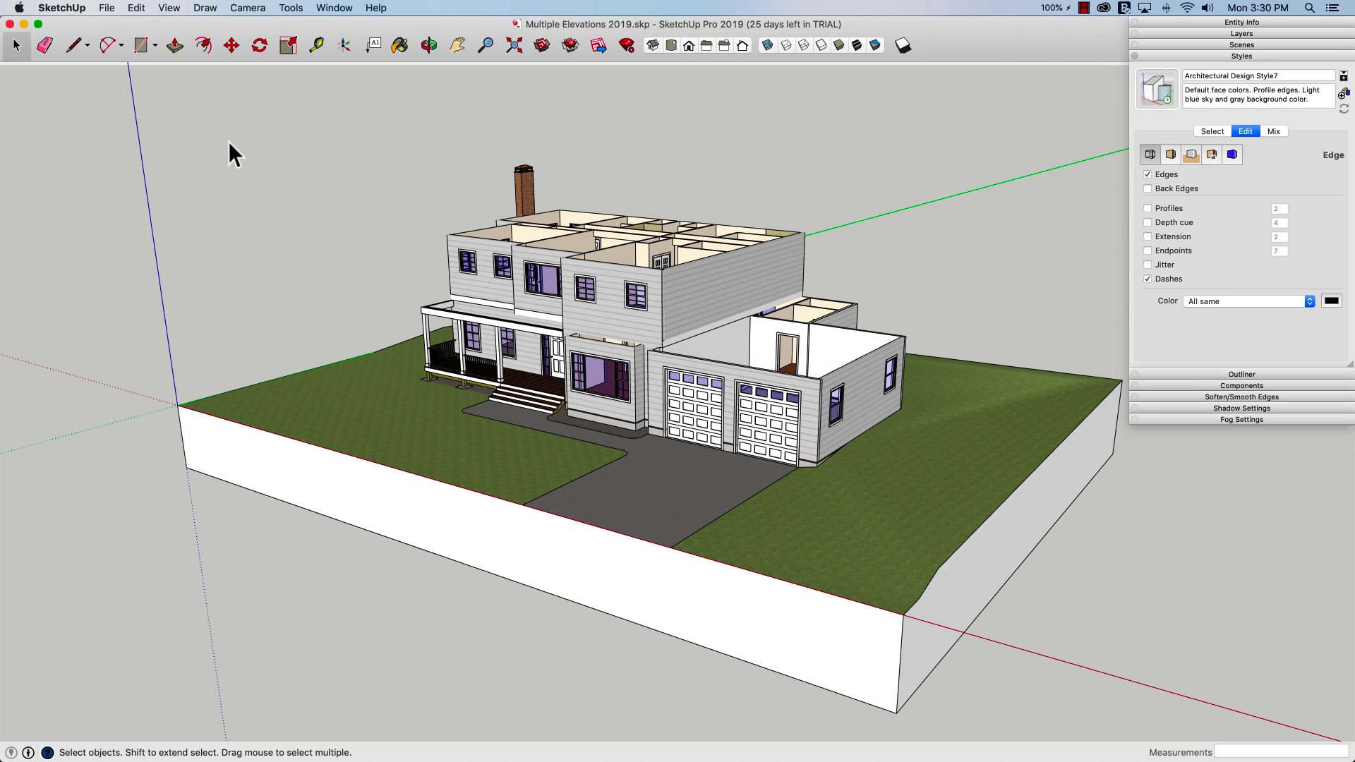
Launch the Collaboration Manager from File > Trimble Connect for the roofless house model.
left_click(109, 9)
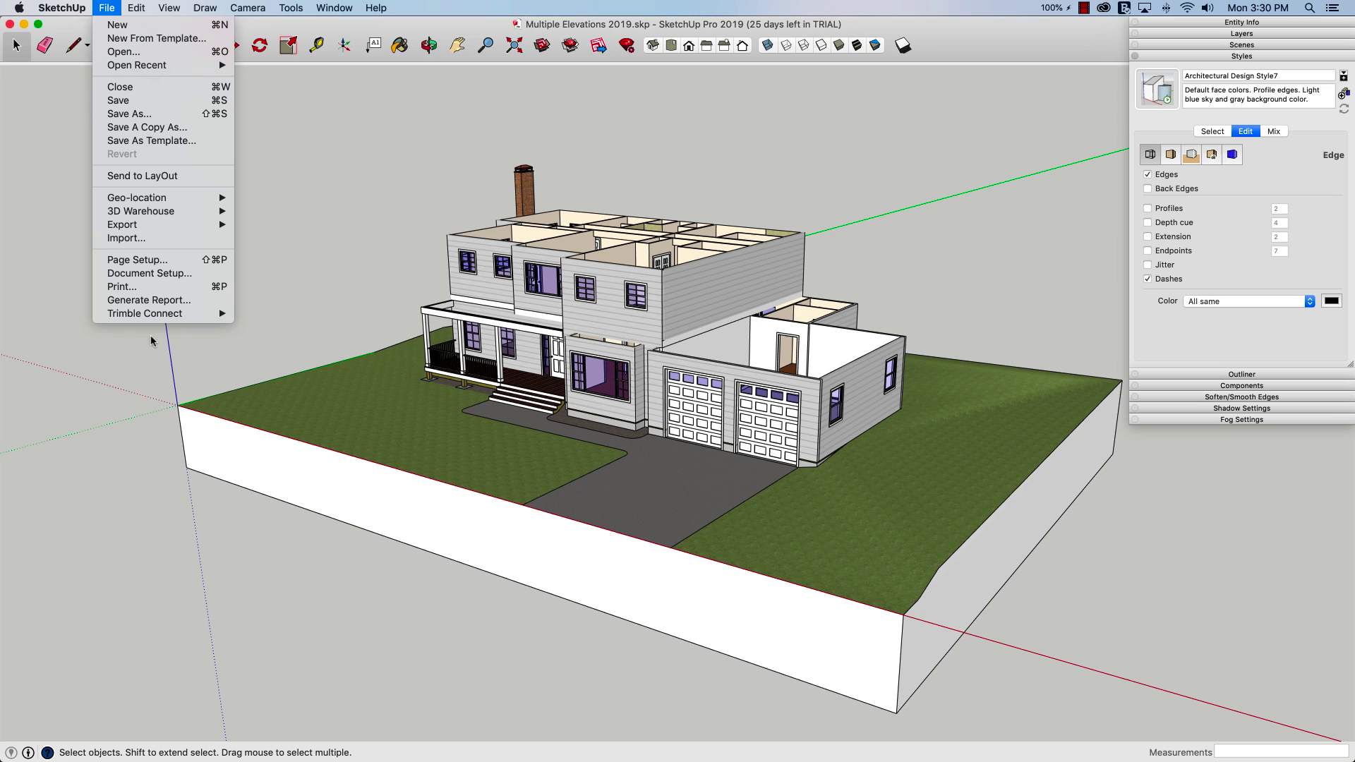
mouse_move(152, 316)
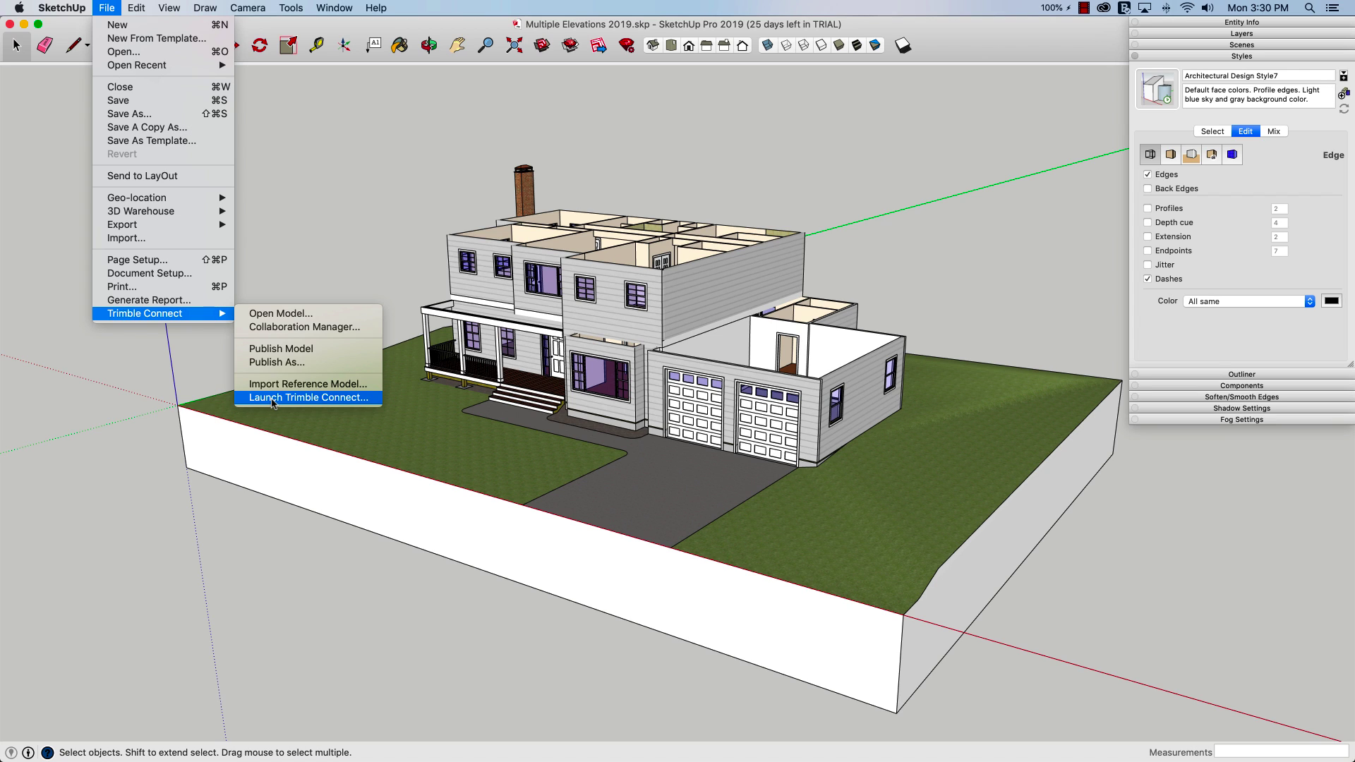
left_click(277, 327)
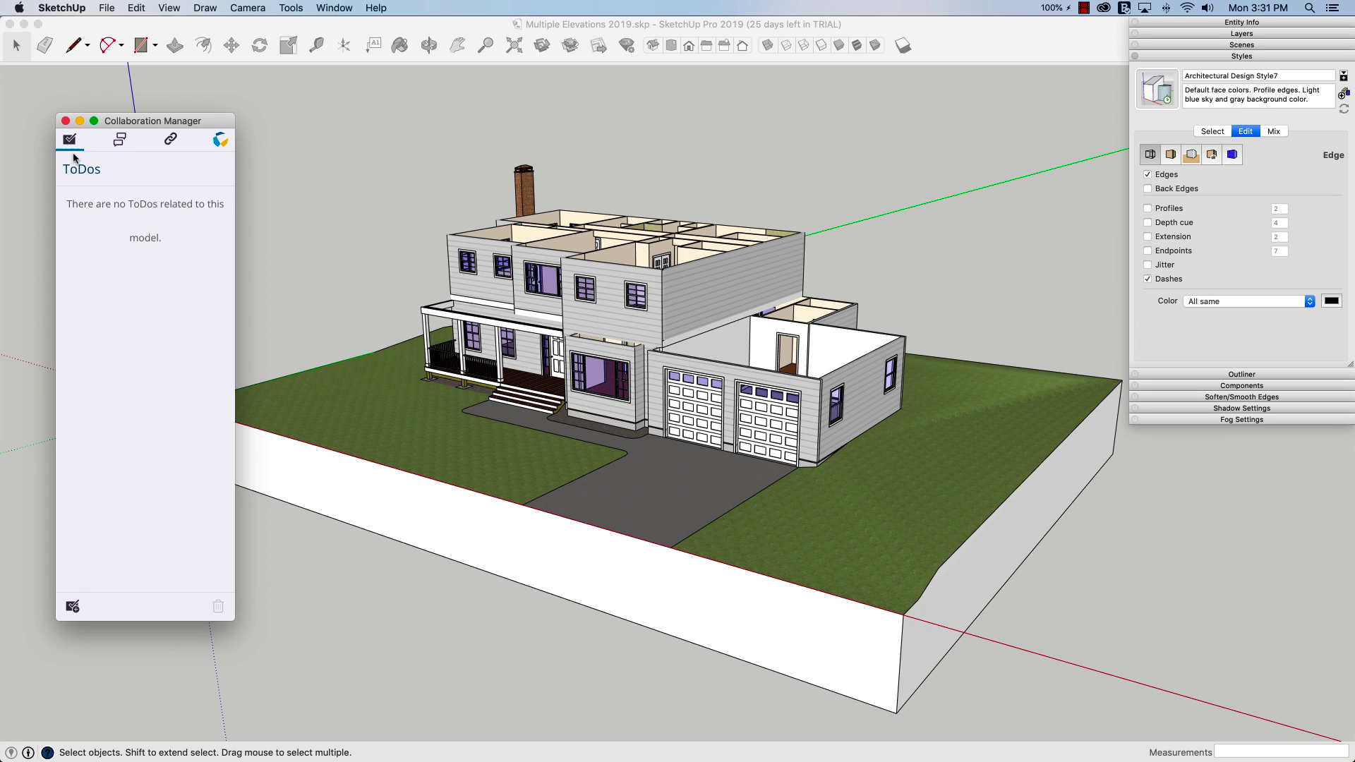
Review the empty Comments and Reference tabs, then return to the empty ToDos list.
left_click(120, 141)
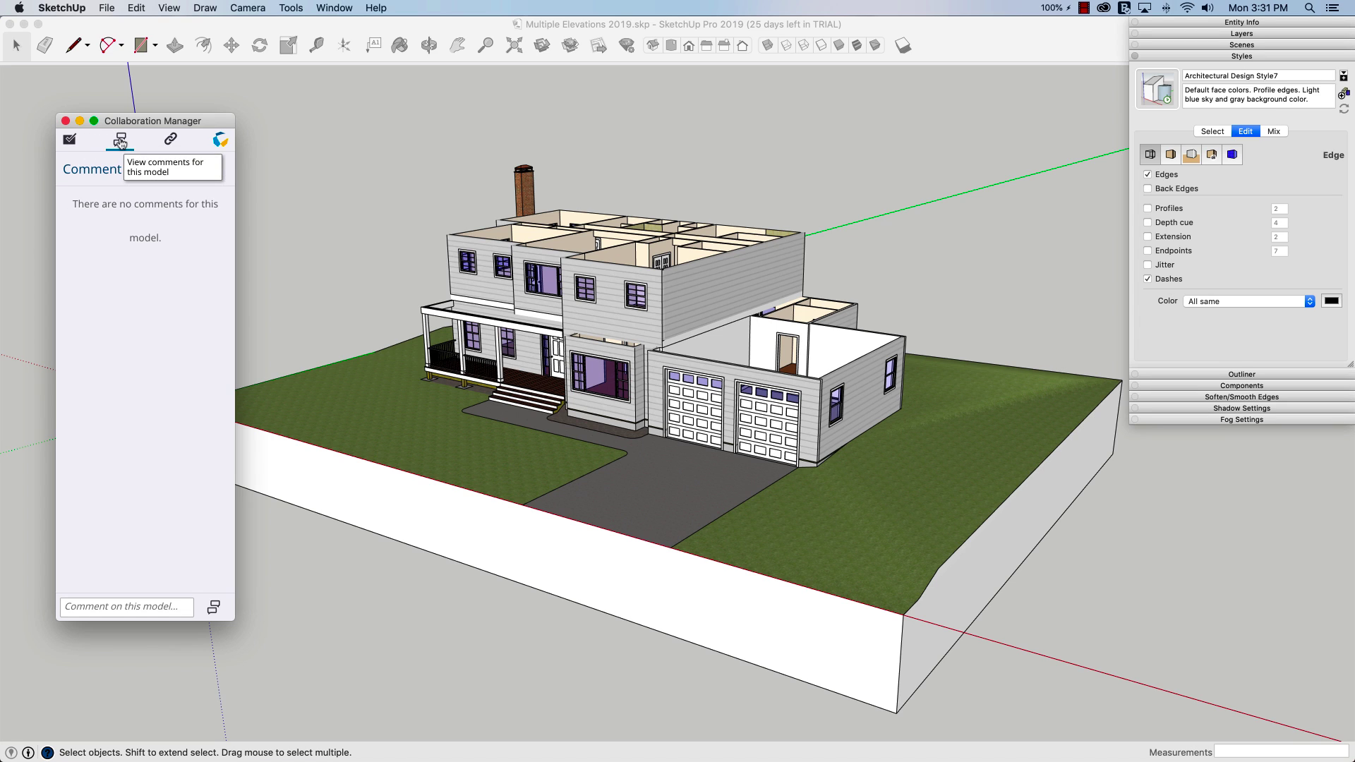
left_click(67, 145)
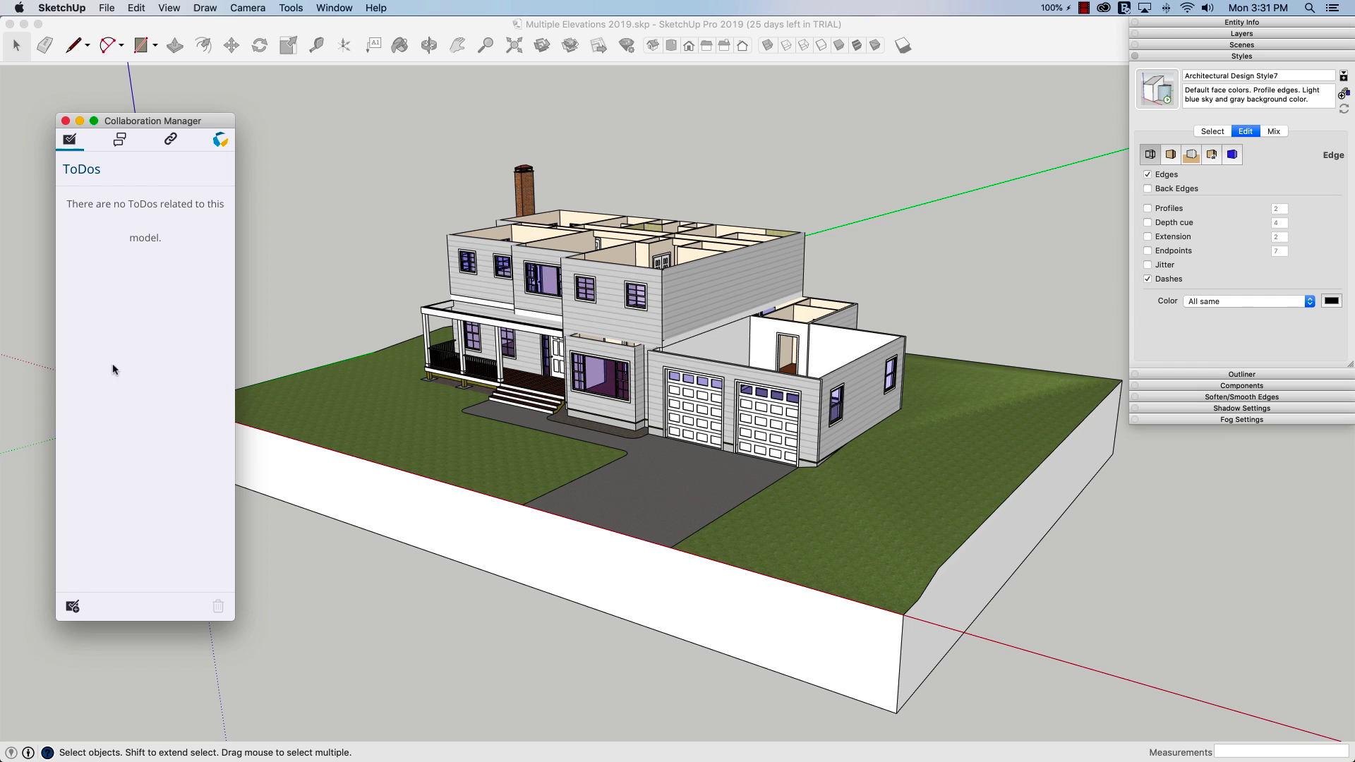
left_click(120, 142)
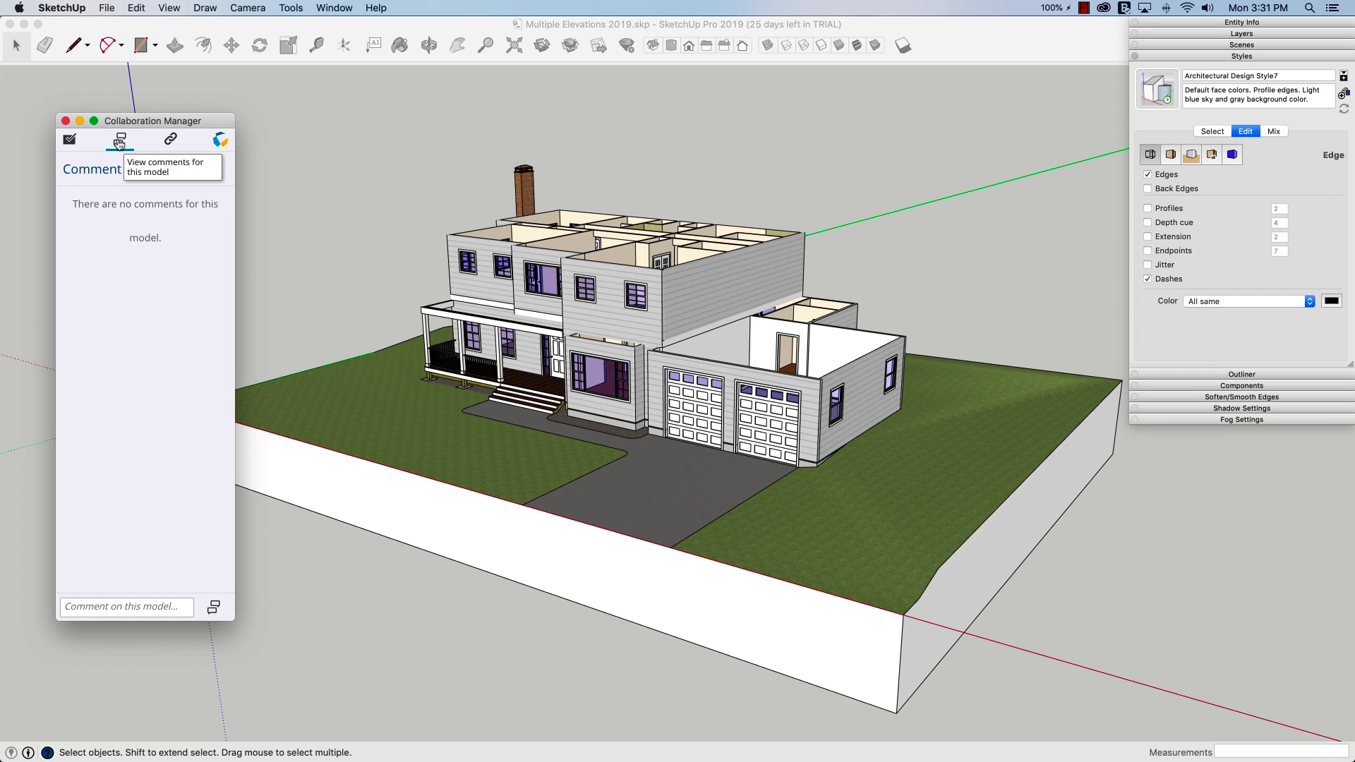
left_click(166, 142)
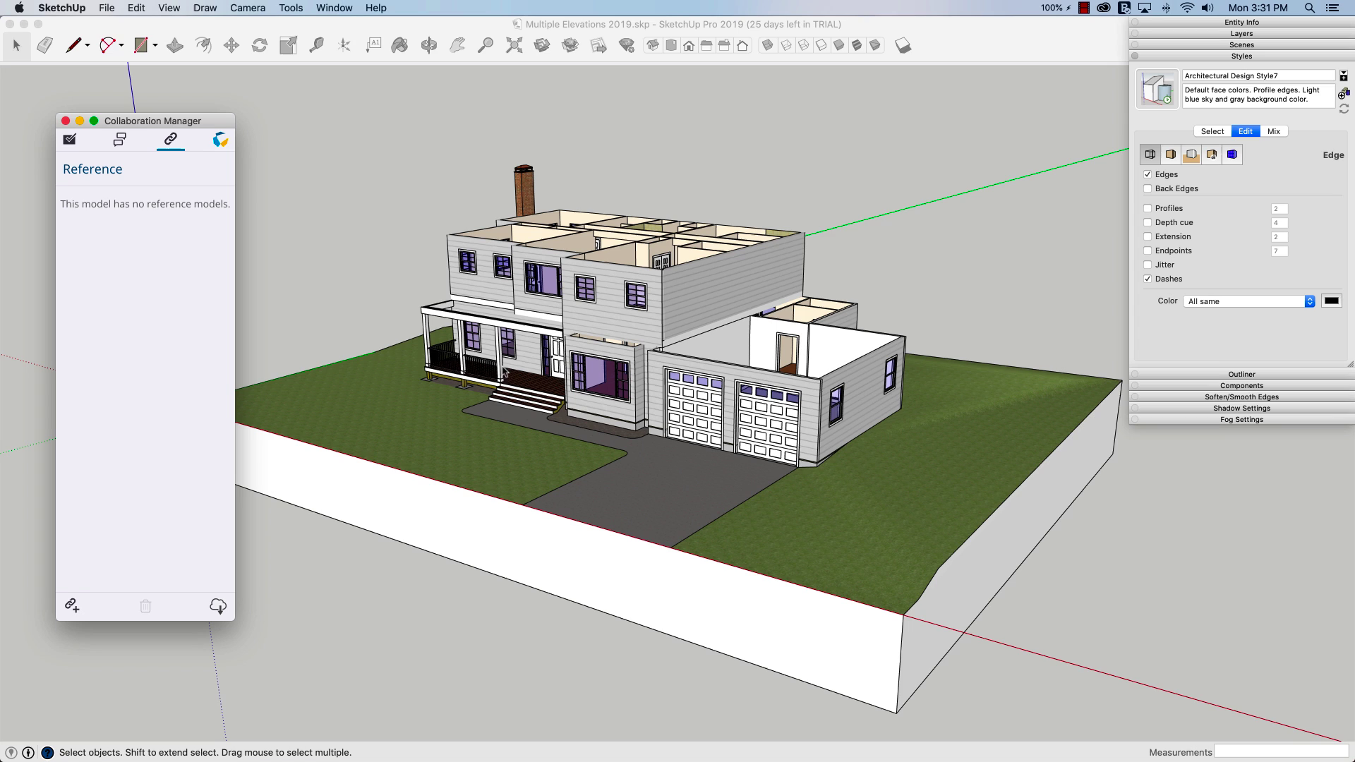
left_click(70, 144)
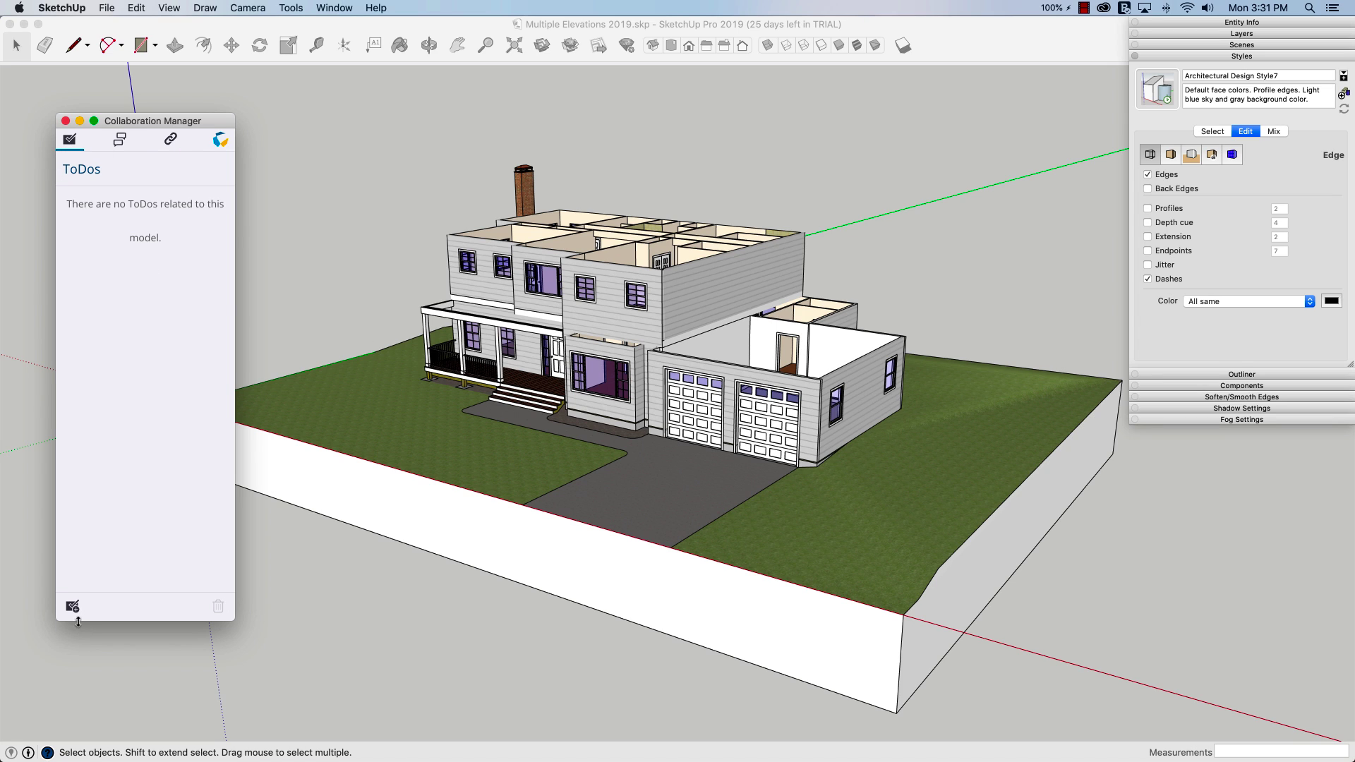
Start a new ToDo titled 'A' with the description 'does'.
left_click(72, 608)
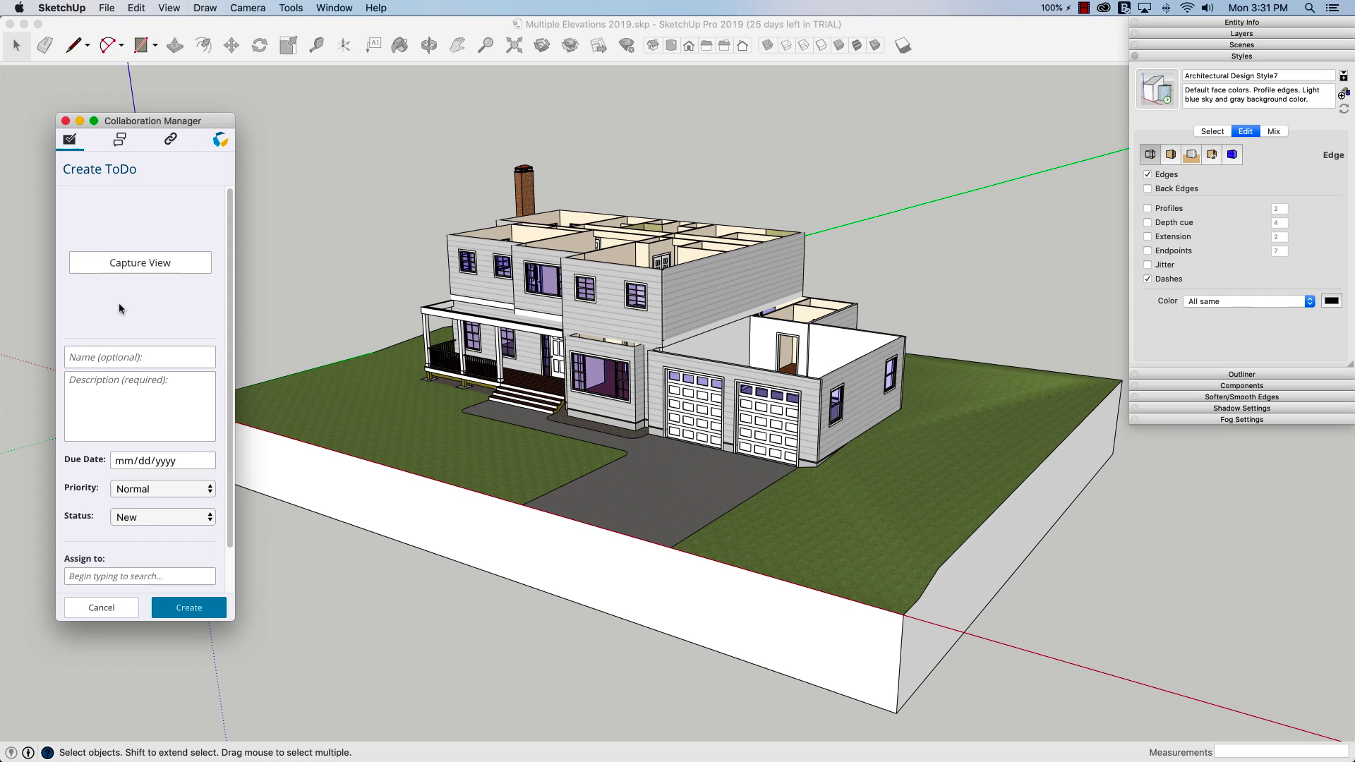
left_click(122, 357)
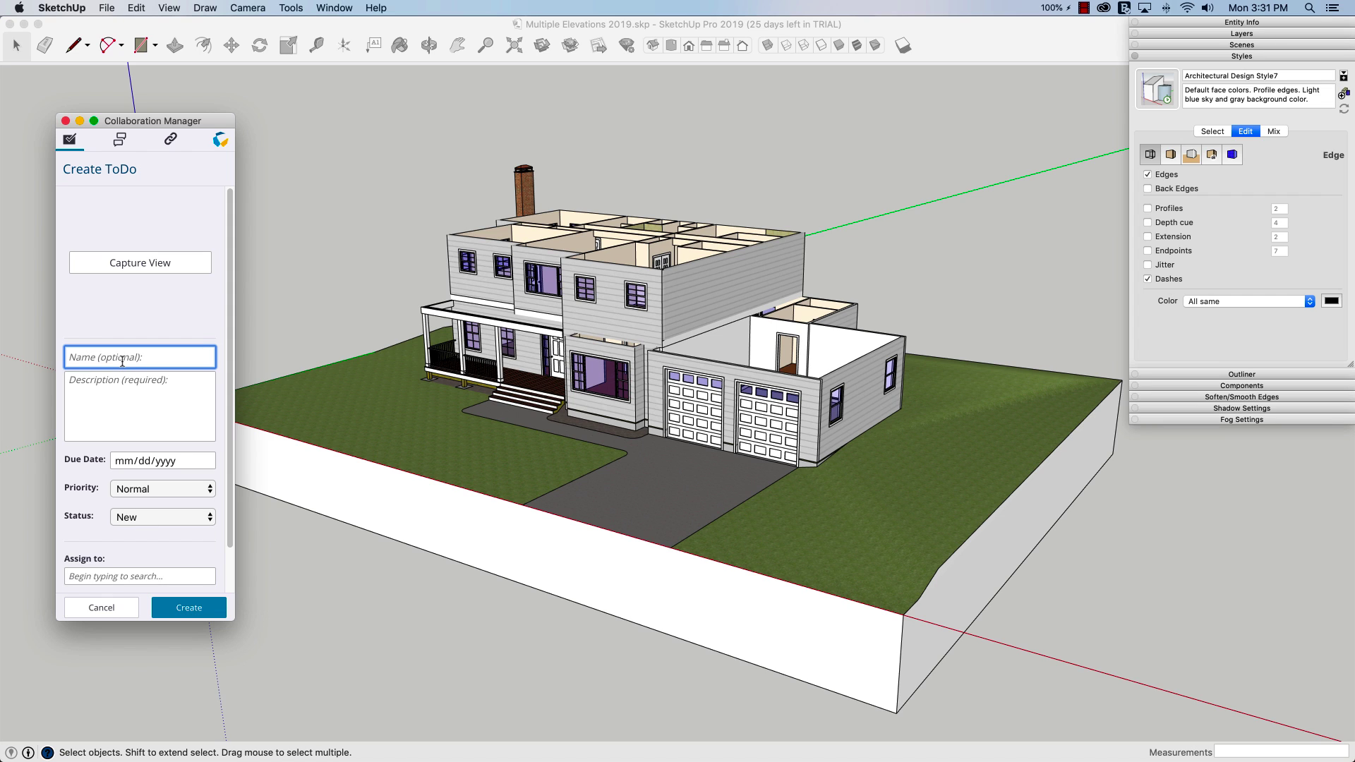
type("Aaron")
left_click(140, 406)
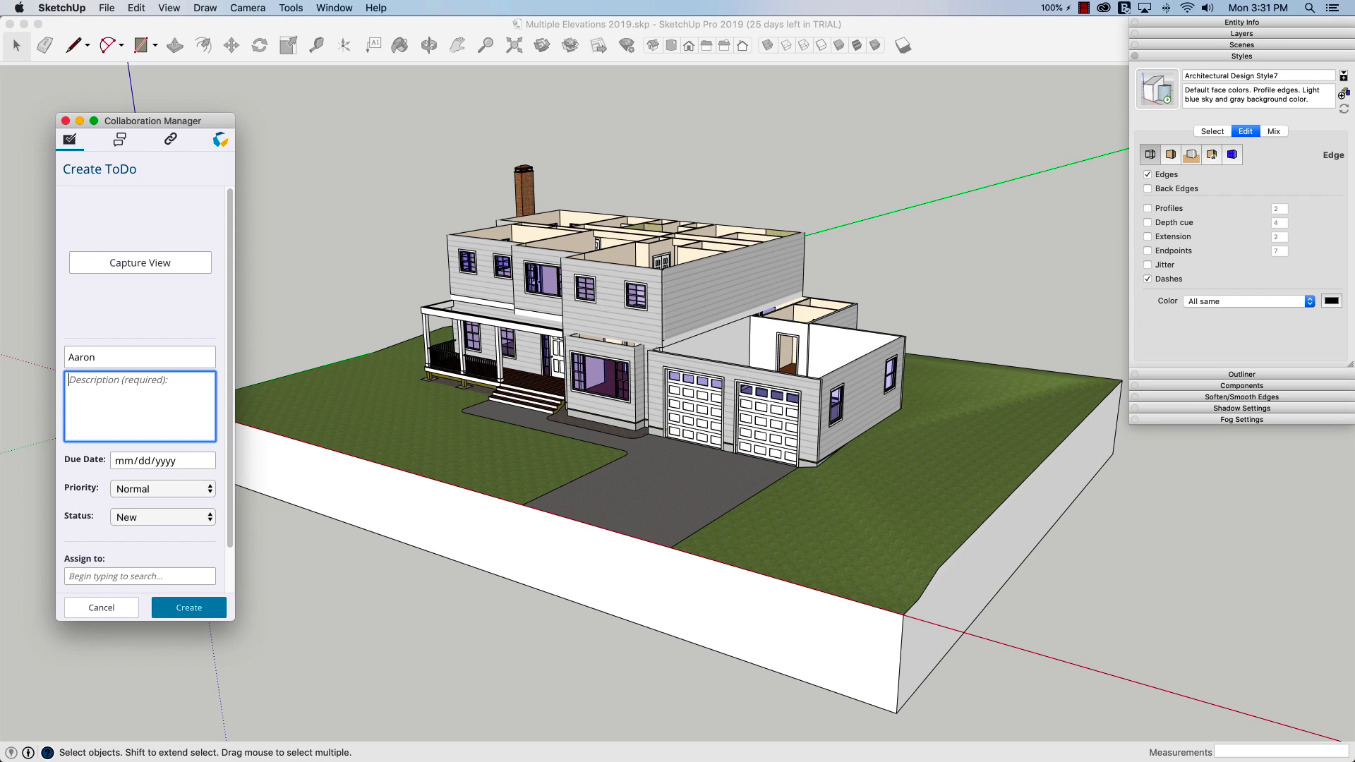
type("does this thing")
Set the ToDo's due date to 02/14/2019 from the calendar.
left_click(129, 465)
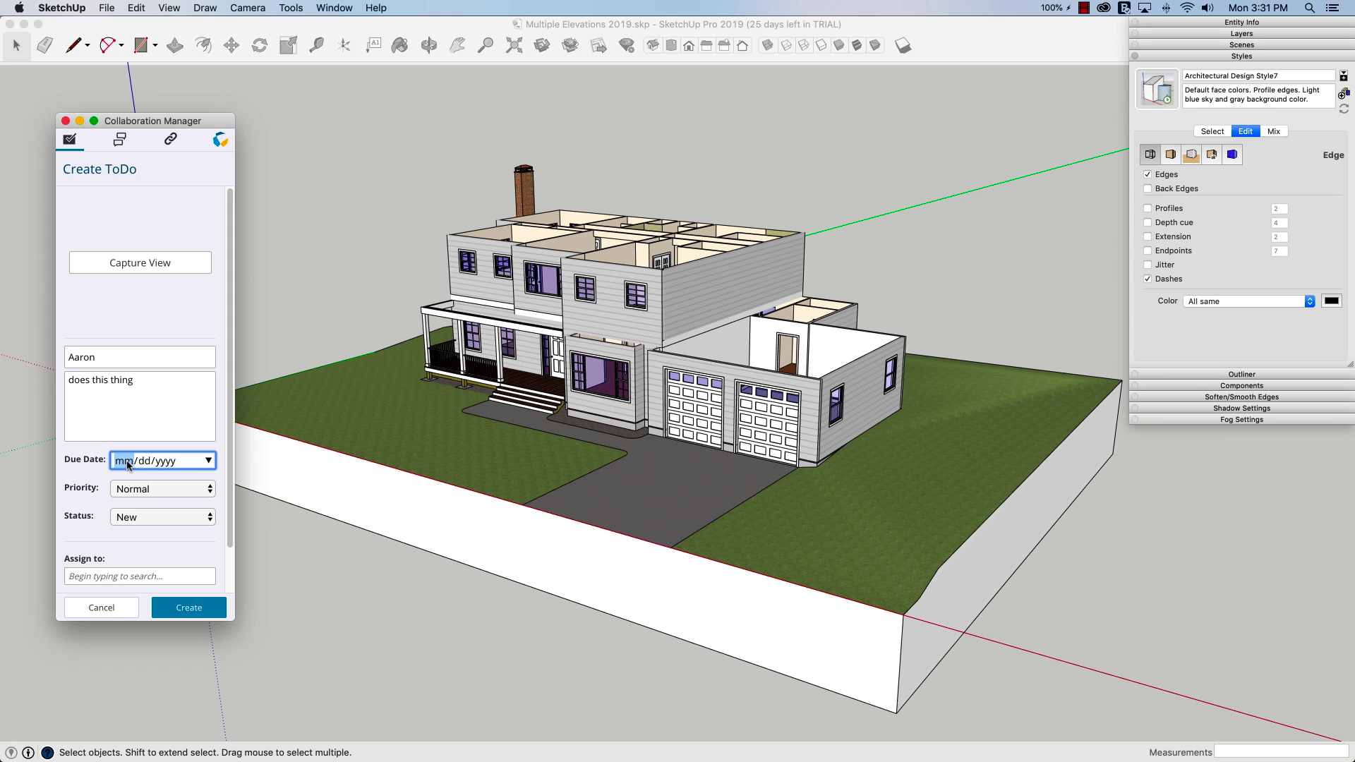
left_click(209, 462)
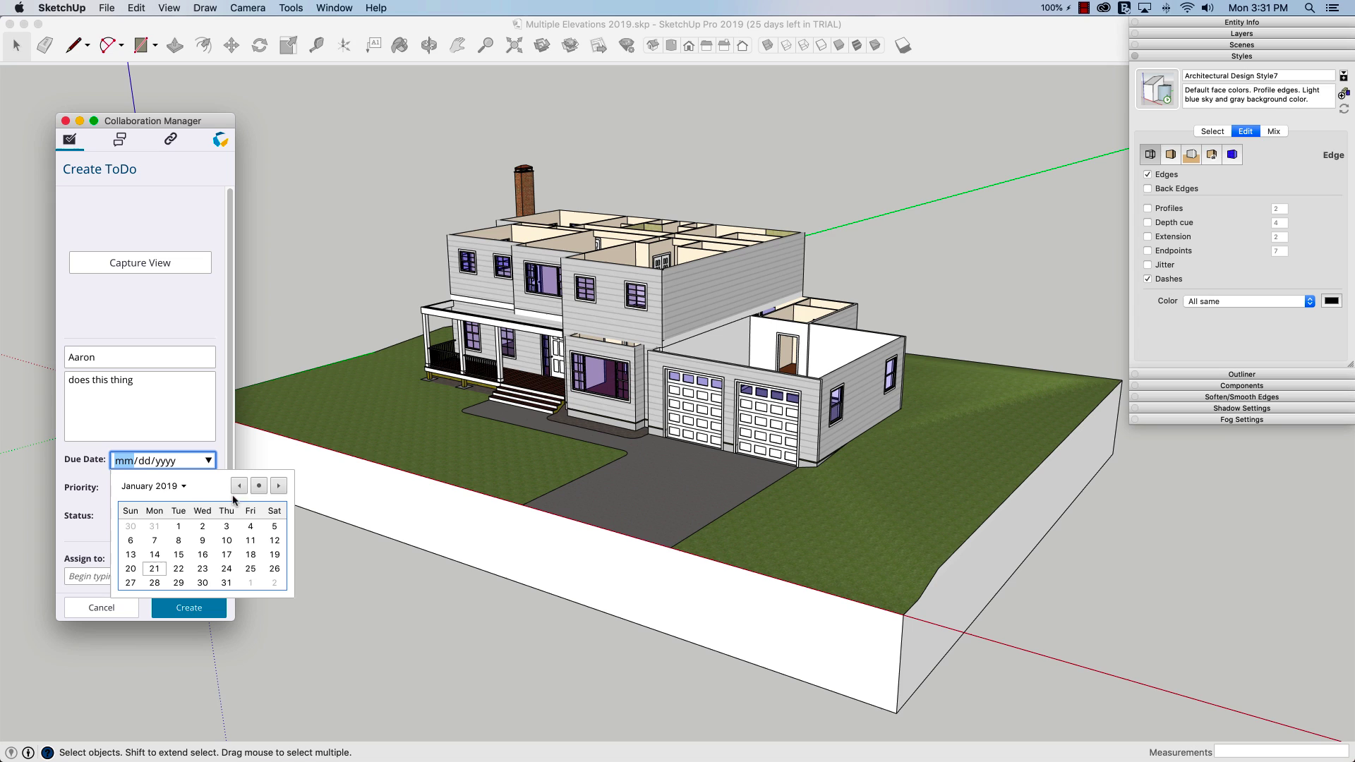
left_click(279, 487)
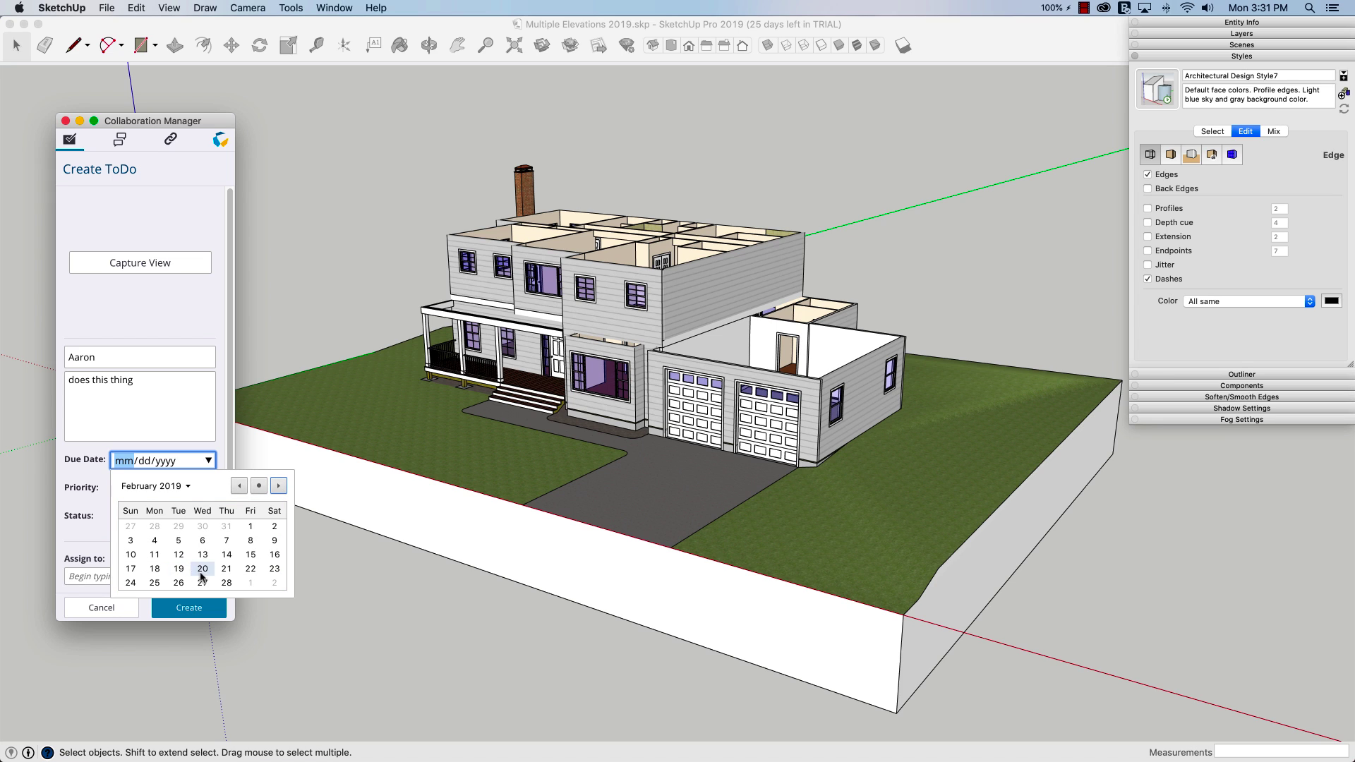
left_click(226, 555)
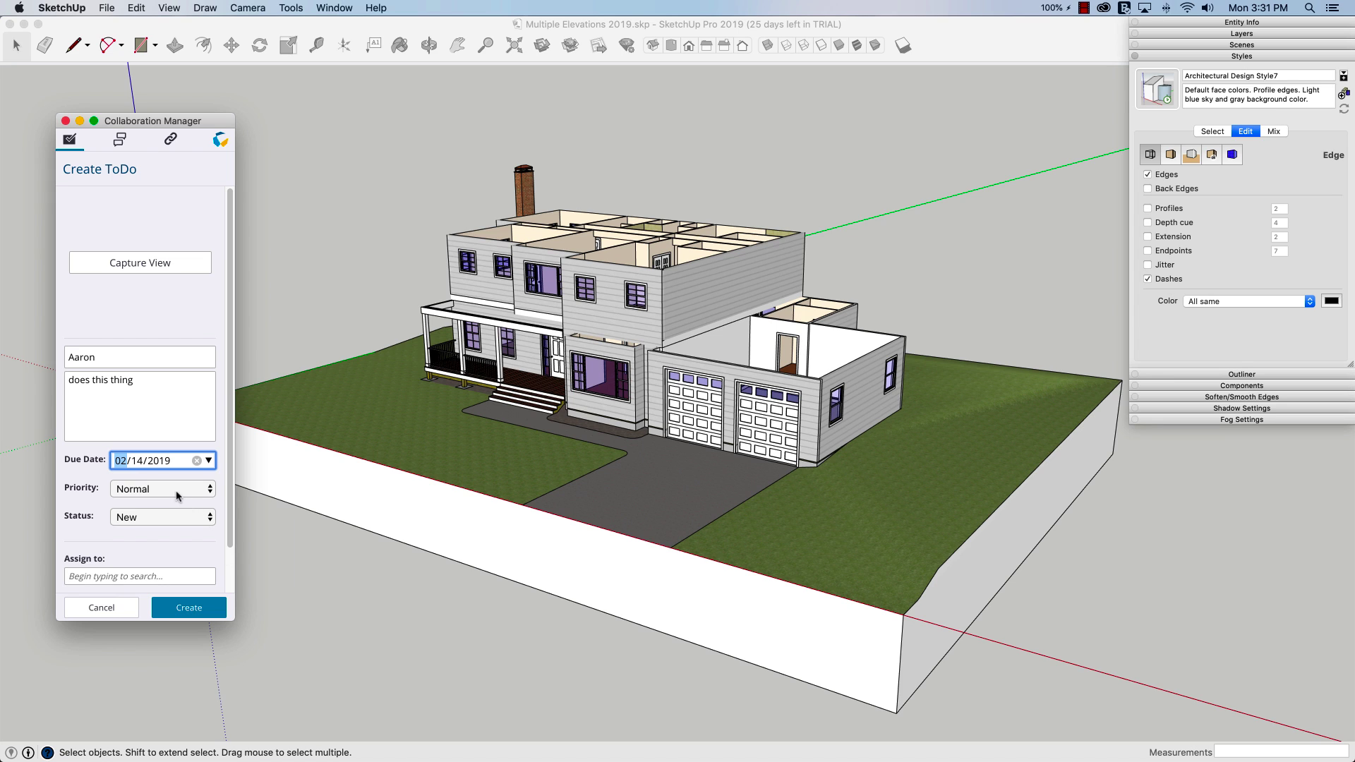
Search for the project member by name and assign them to the ToDo.
left_click(103, 579)
type("aaron")
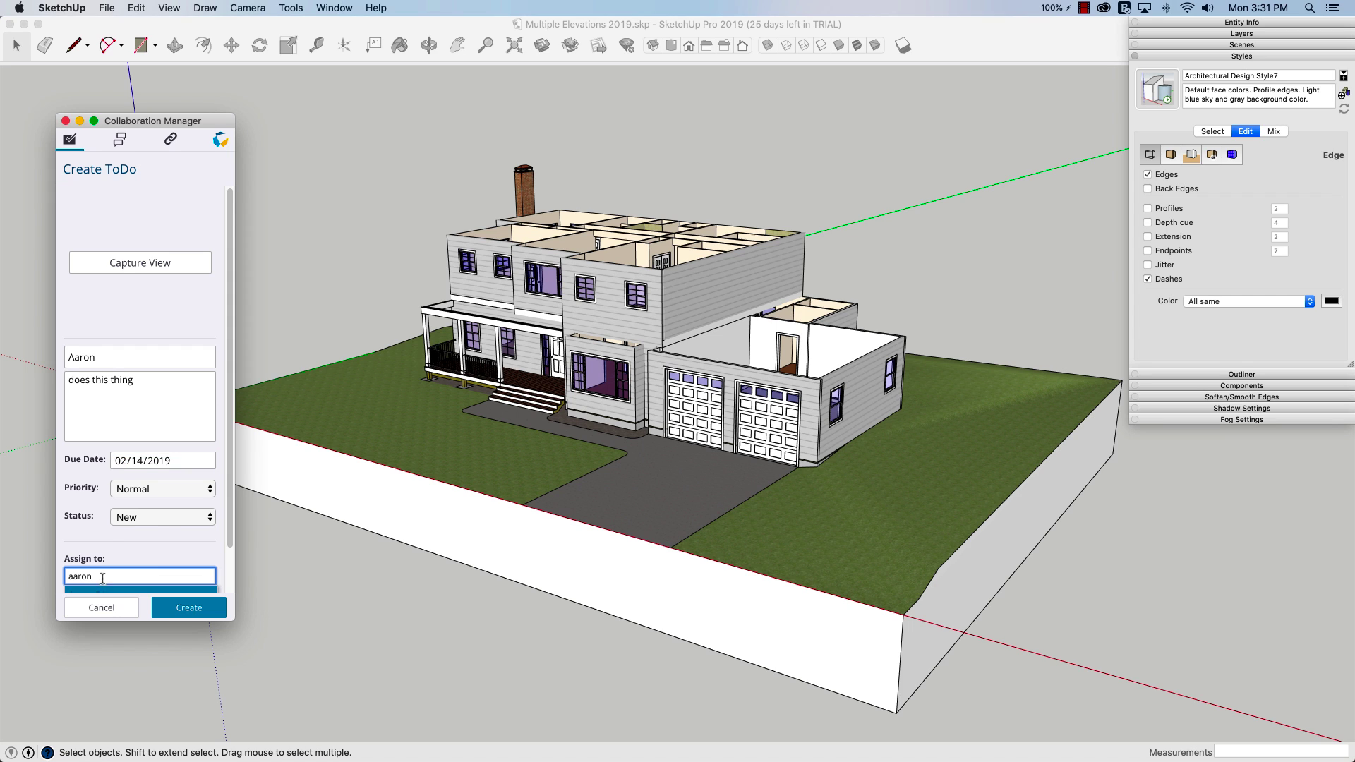
scroll(103, 575, "down", 3)
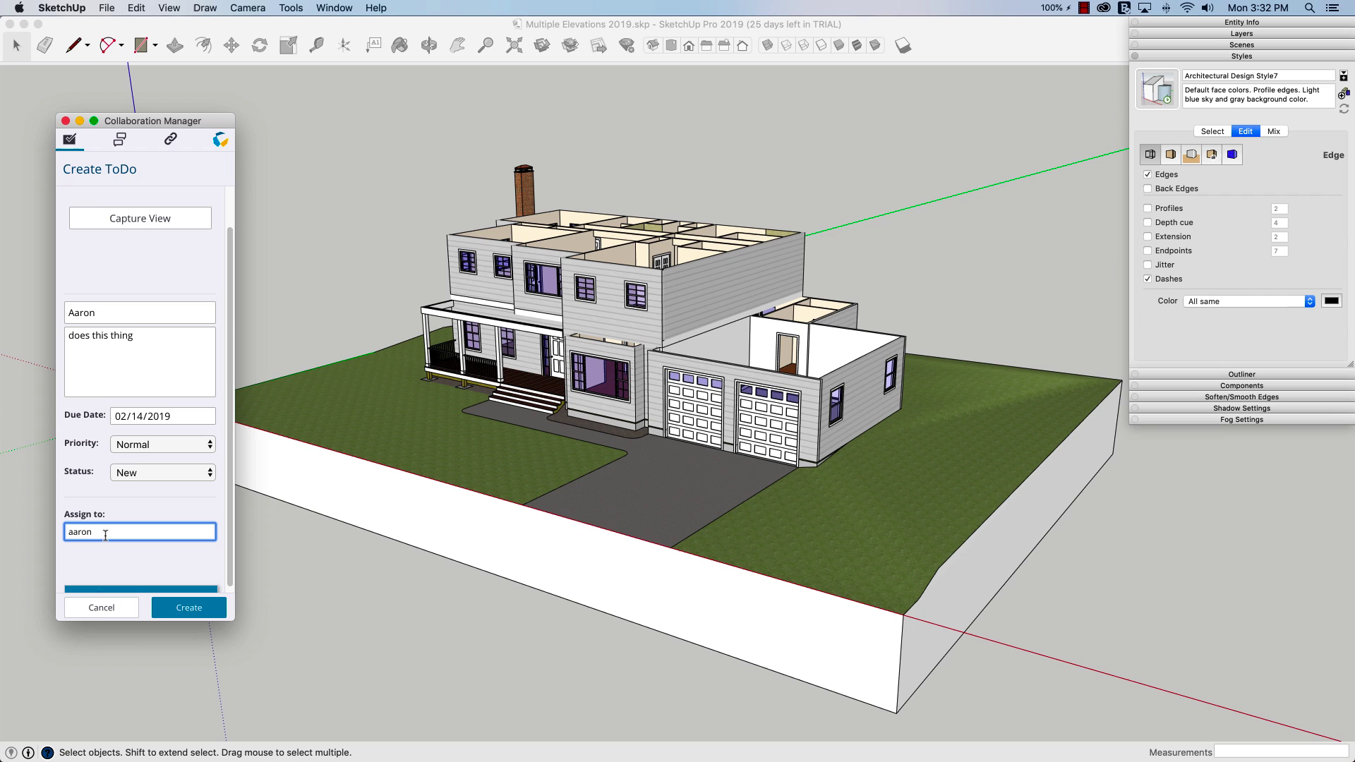
scroll(105, 537, "down", 1)
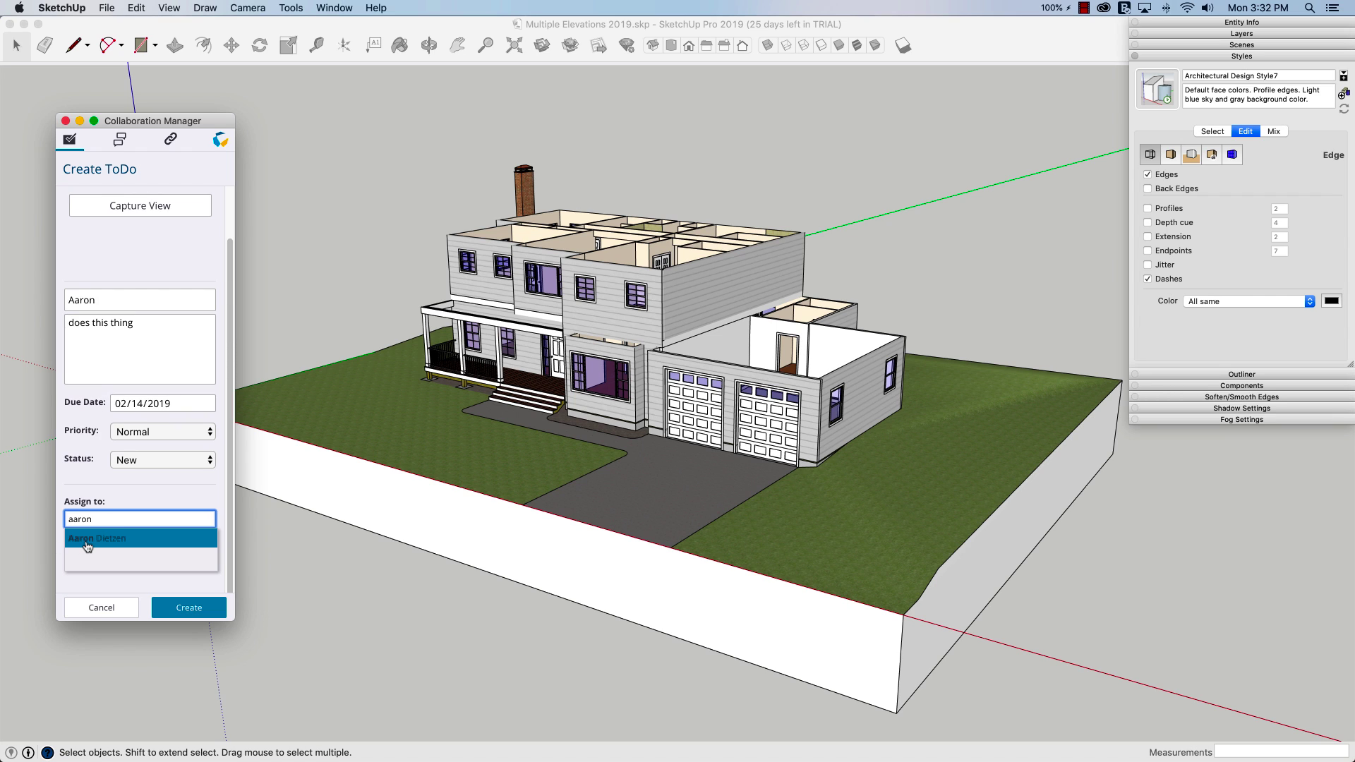
left_click(88, 540)
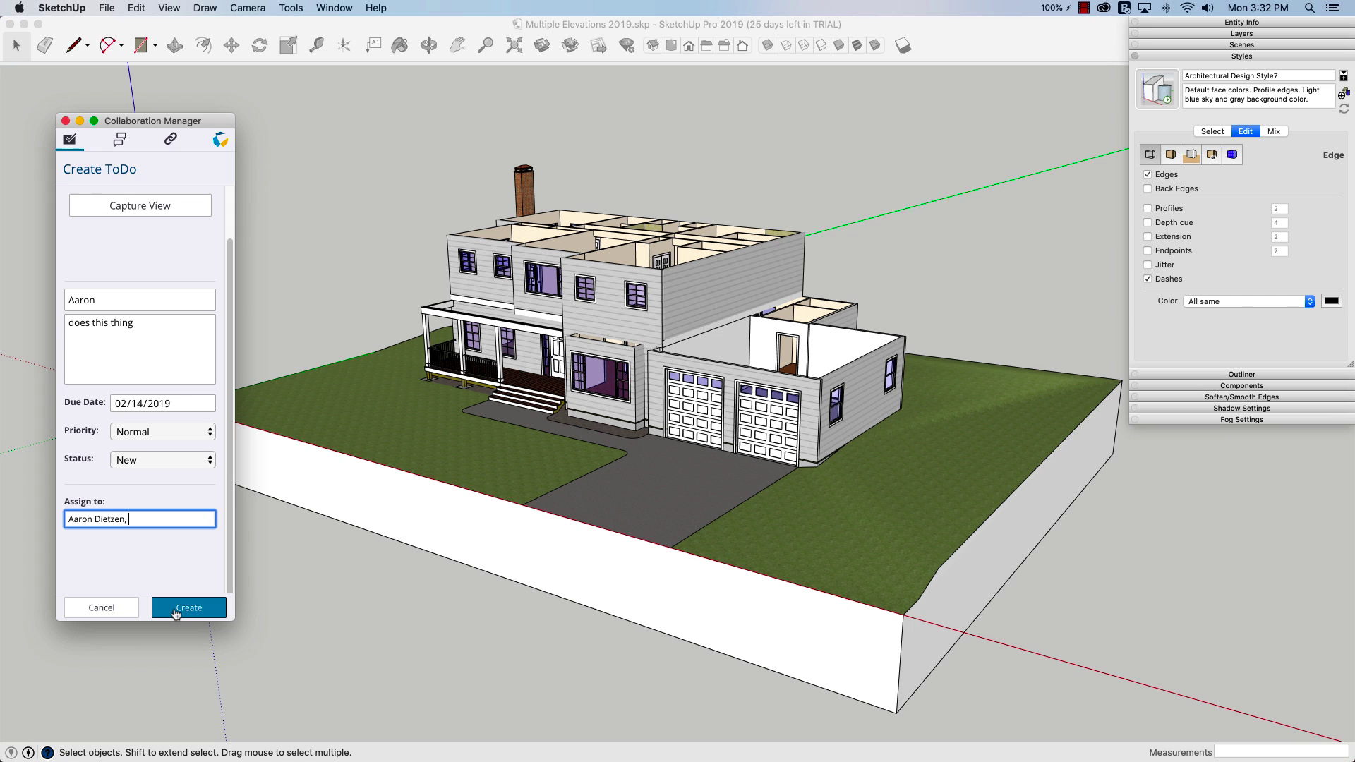
Attach a captured snapshot of the current model view and create the ToDo.
scroll(141, 318, "up", 2)
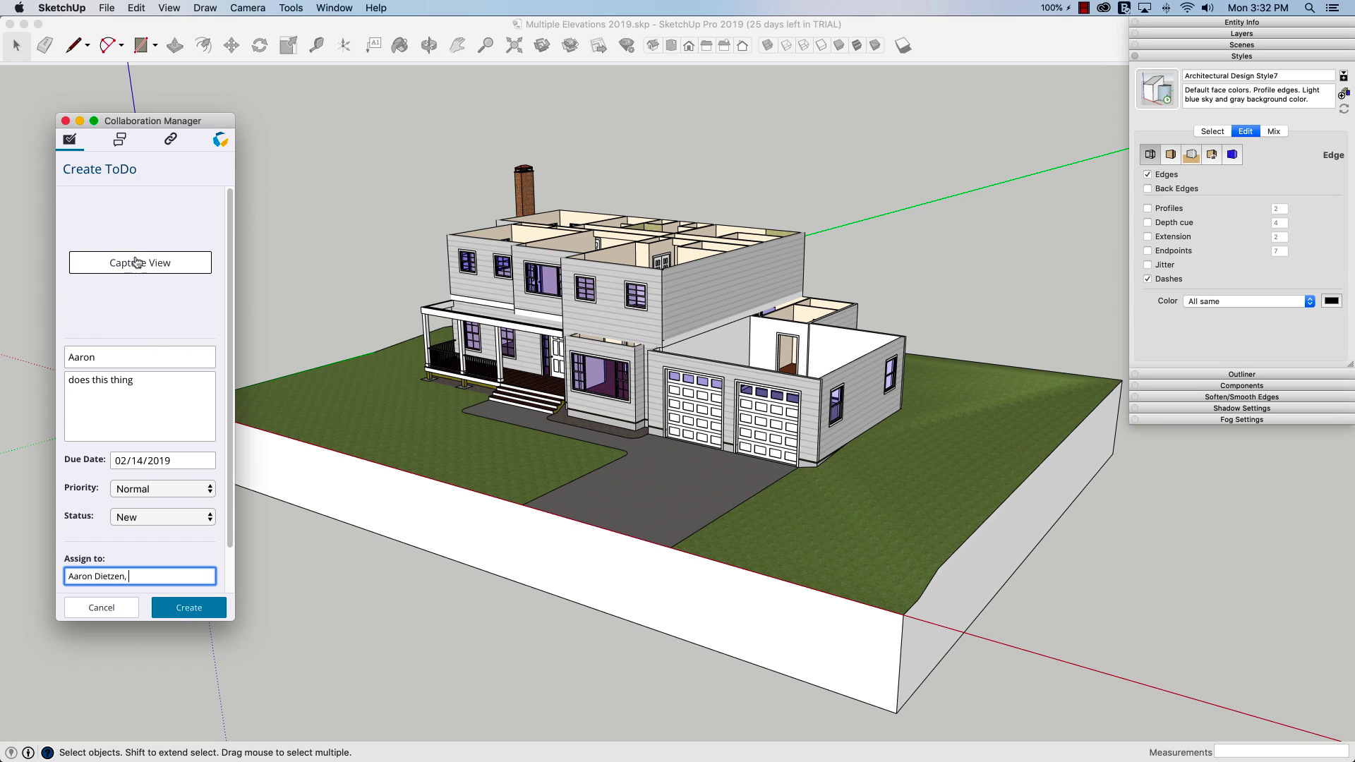
left_click(136, 267)
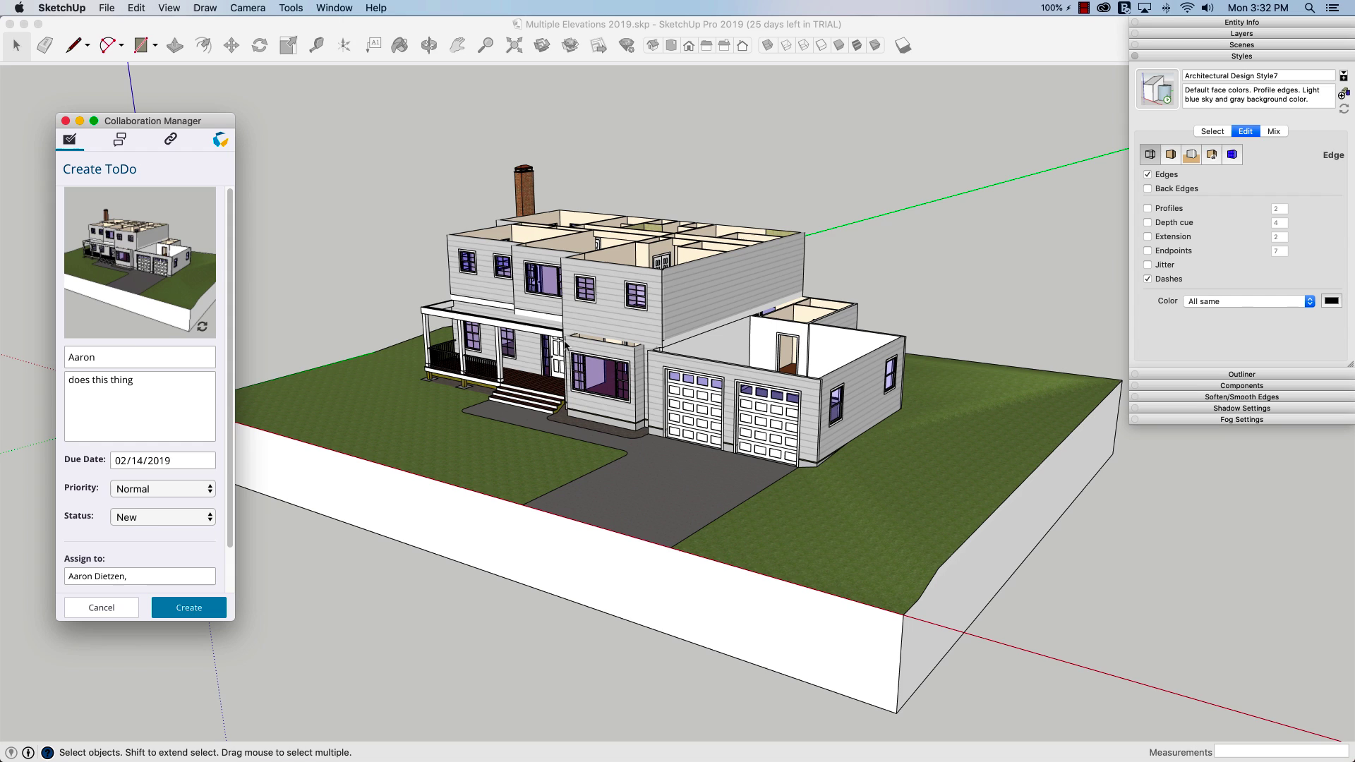
scroll(132, 342, "down", 2)
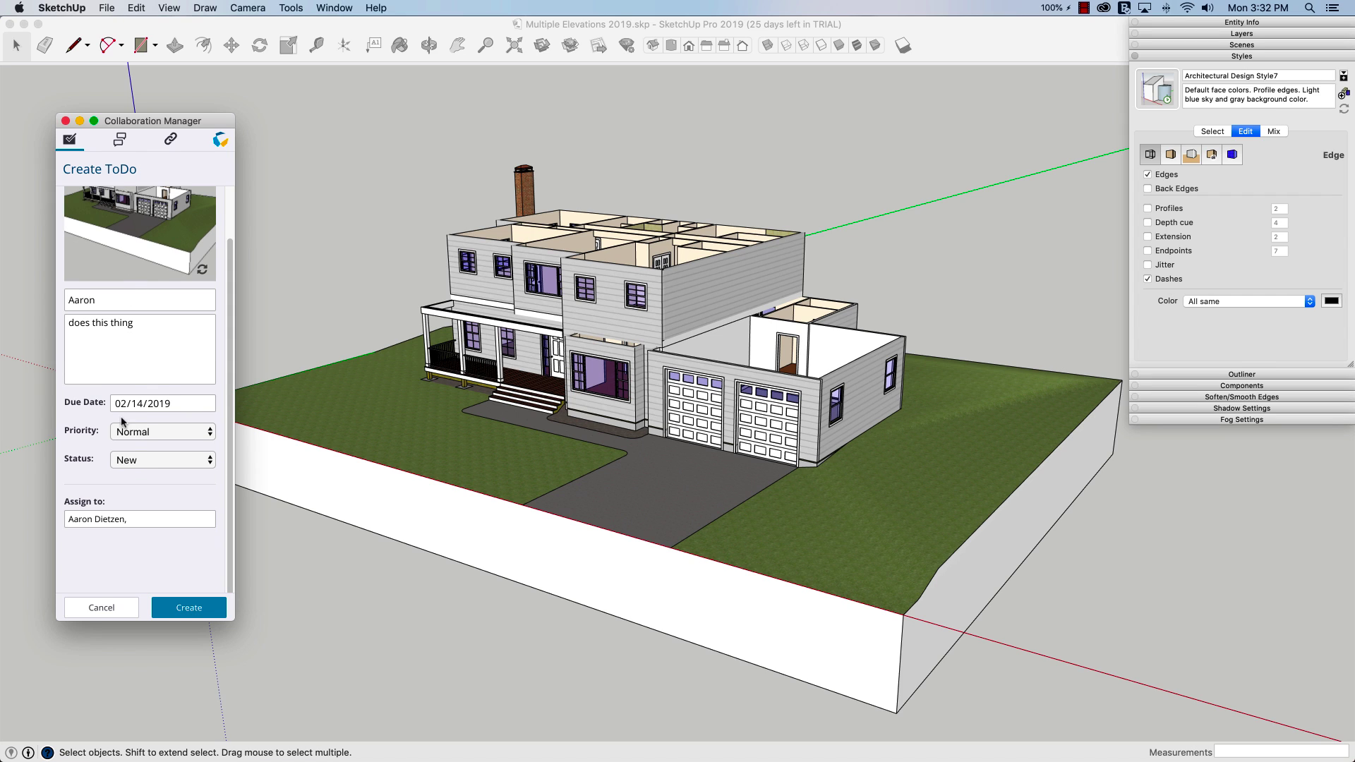
left_click(197, 608)
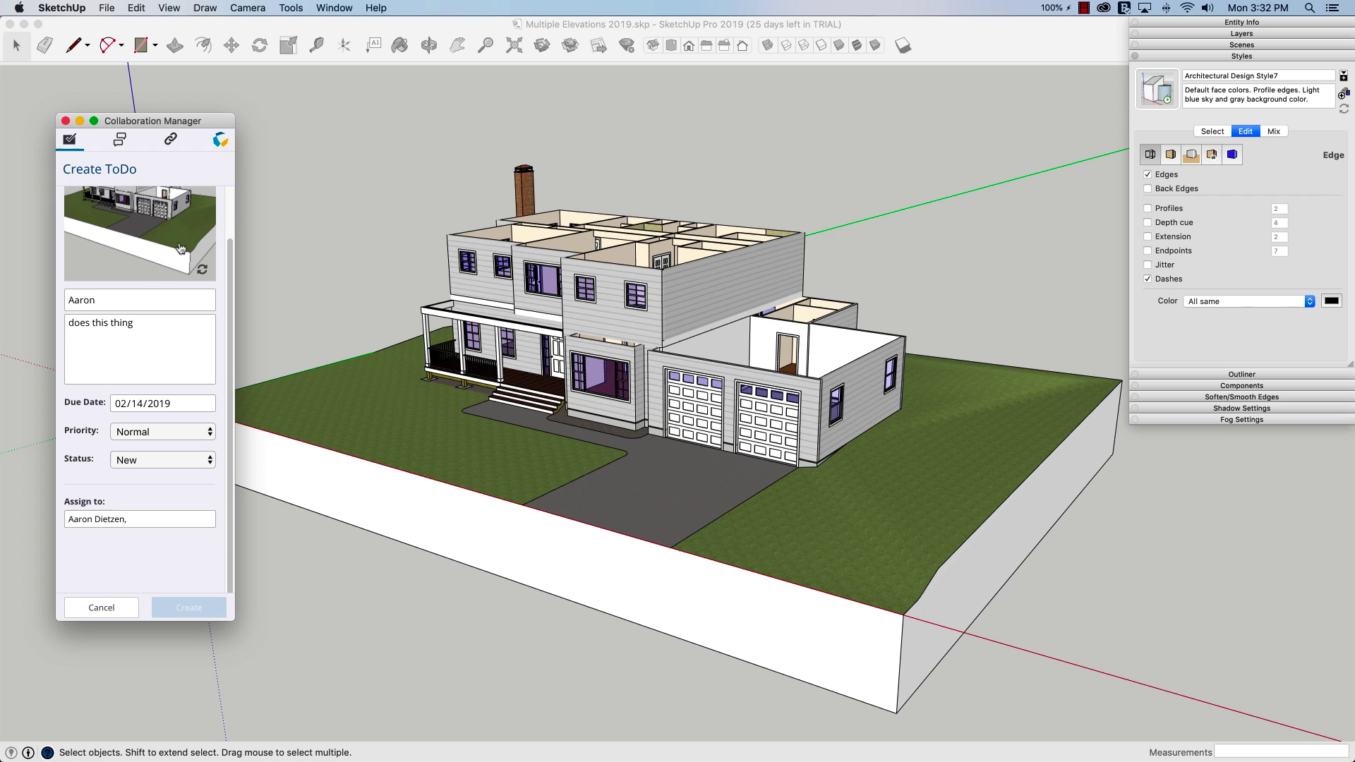
On the Comments tab, write and post 'there is no roof on this house'.
left_click(121, 141)
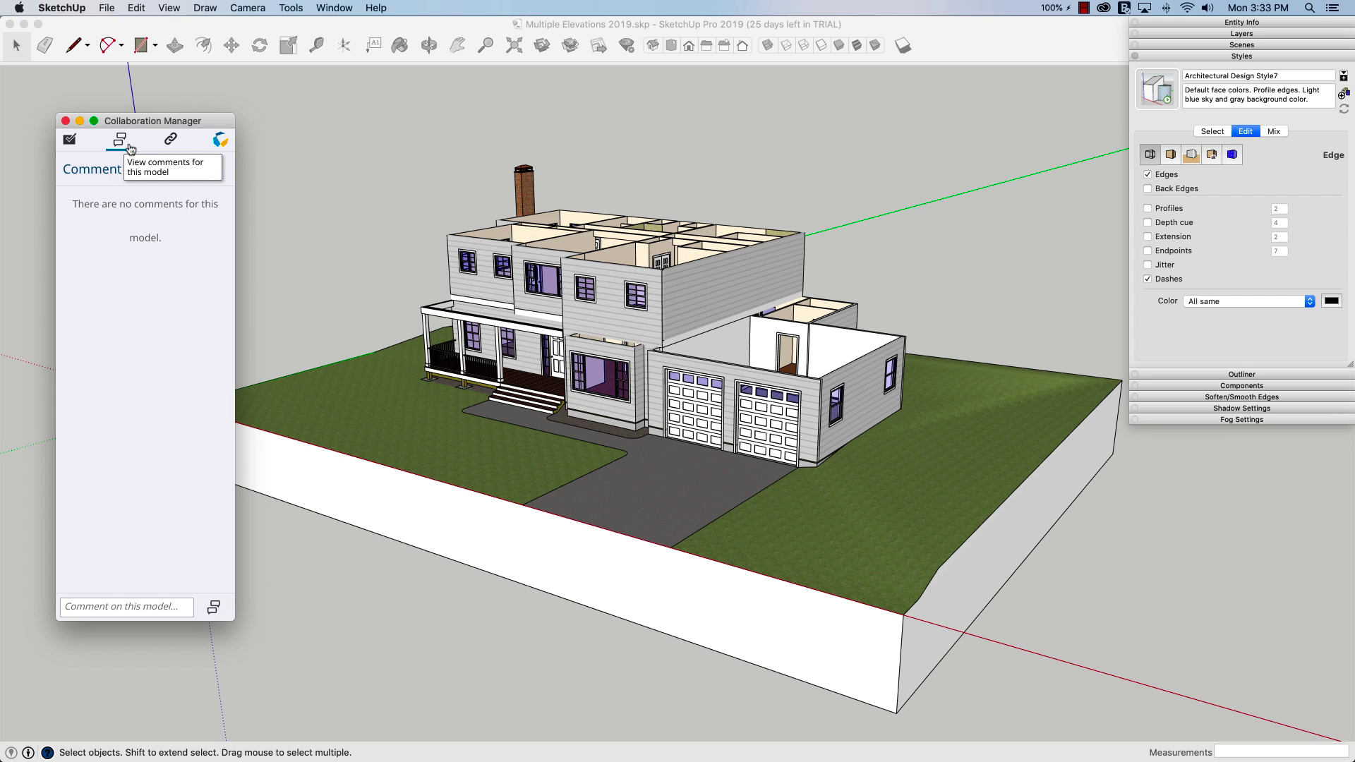
left_click(168, 609)
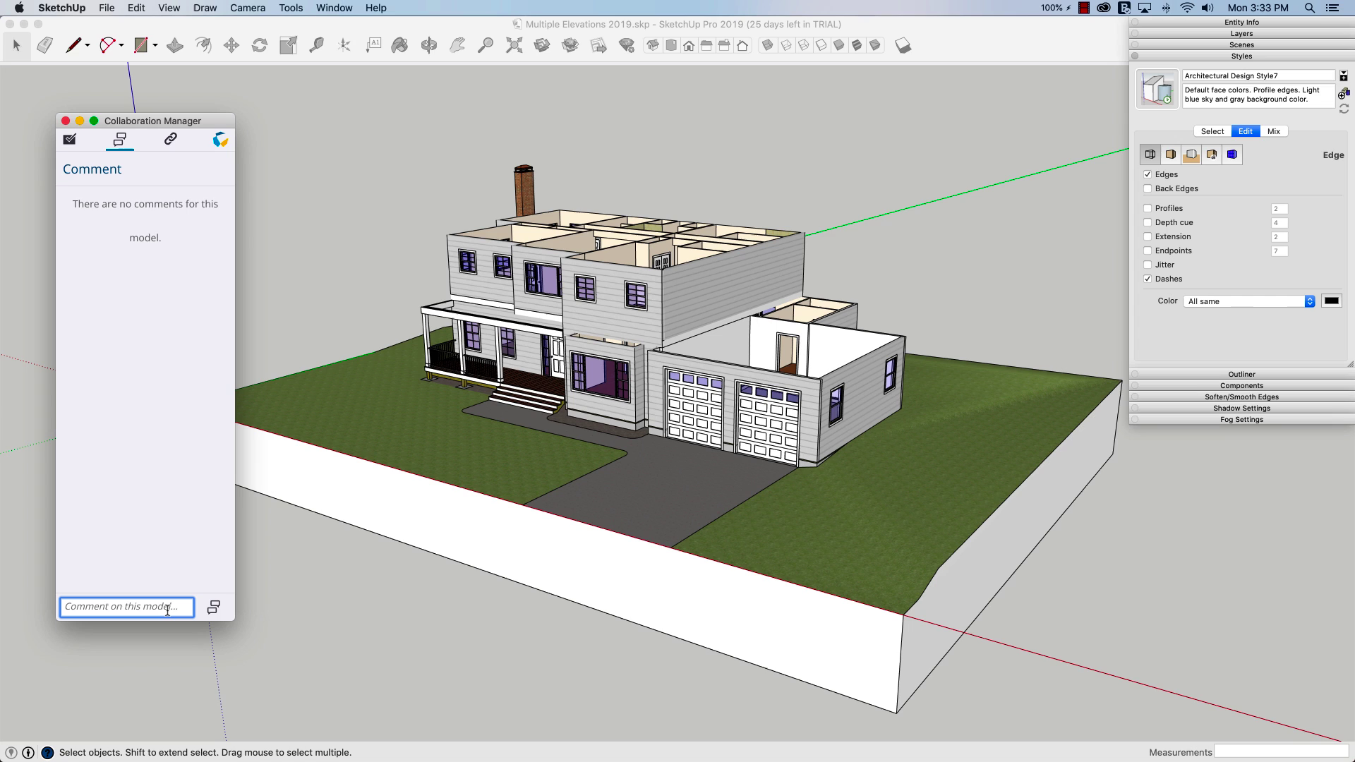
type("there is no roof on this house")
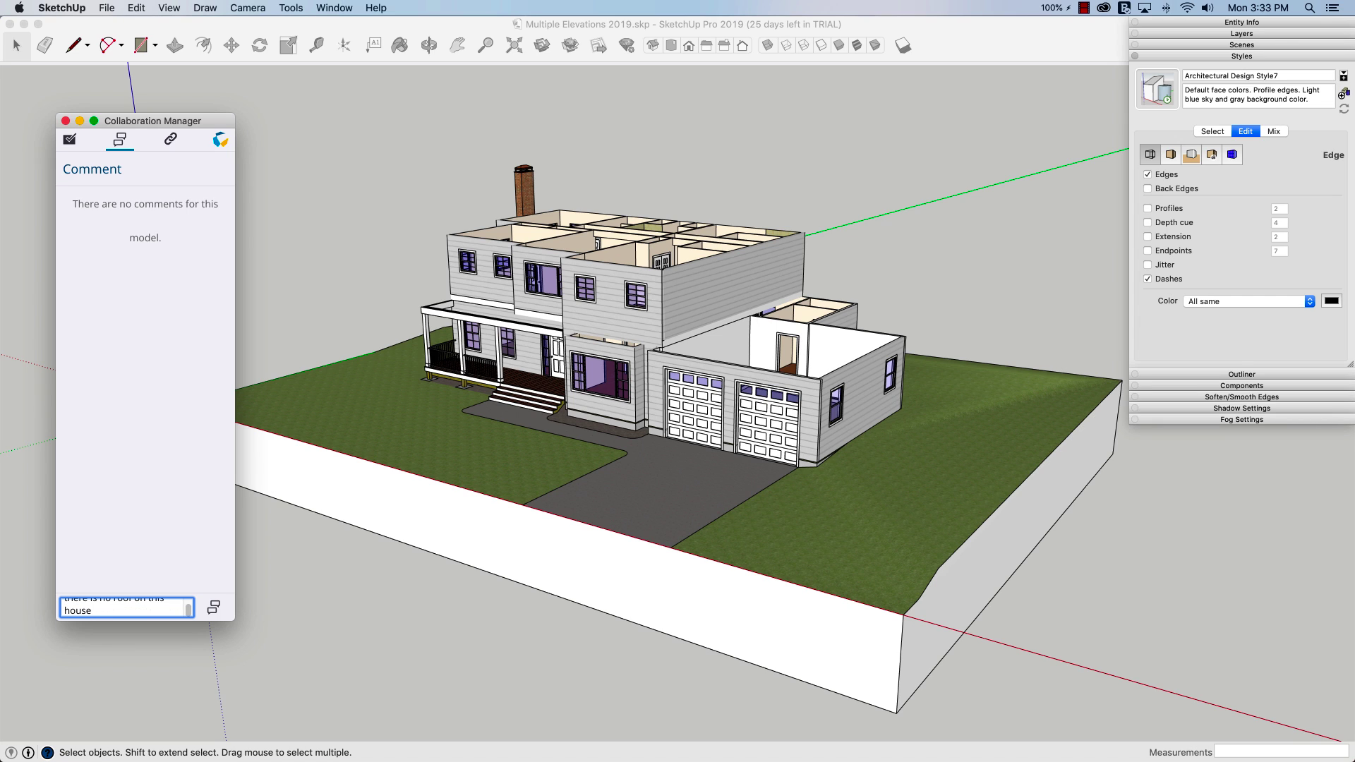
key("Return")
left_click(214, 607)
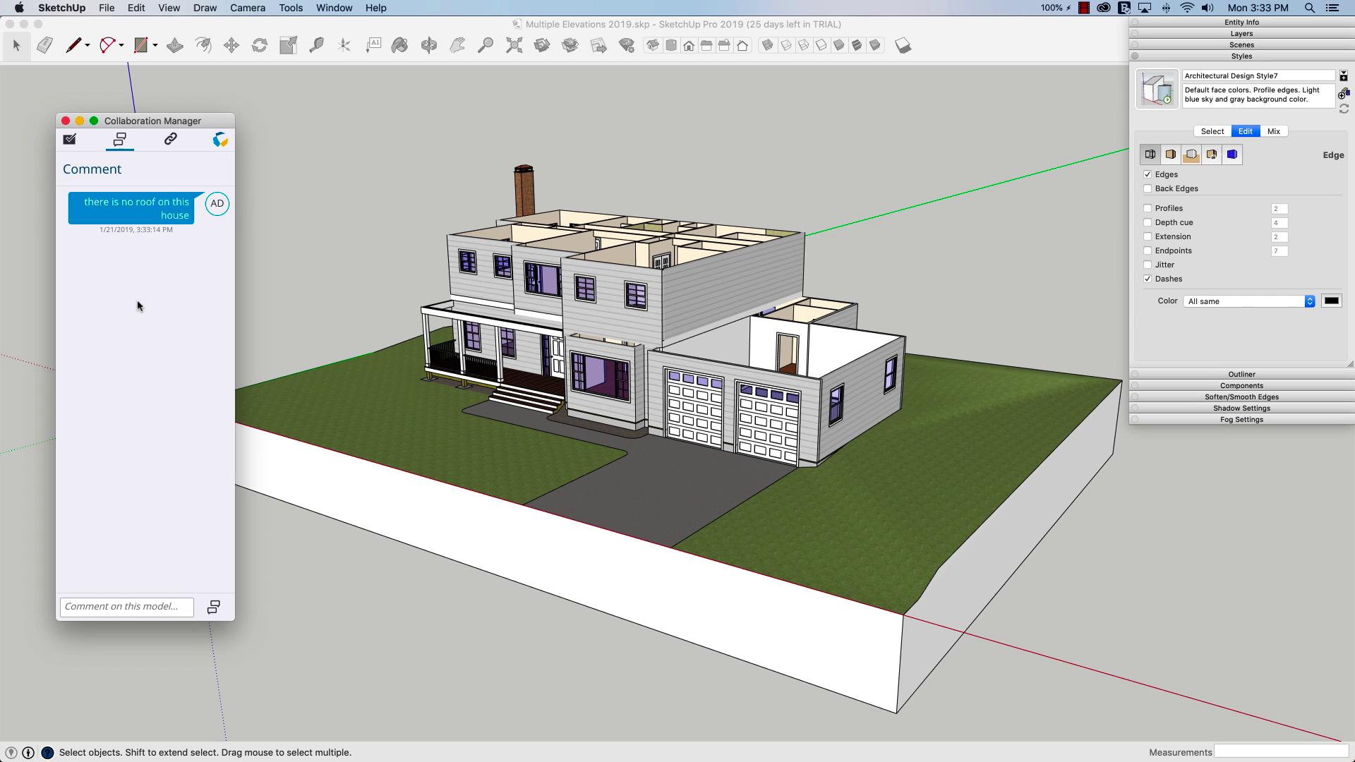
Check the Reference tab, then bring up the Trimble Connect Projects window.
left_click(170, 139)
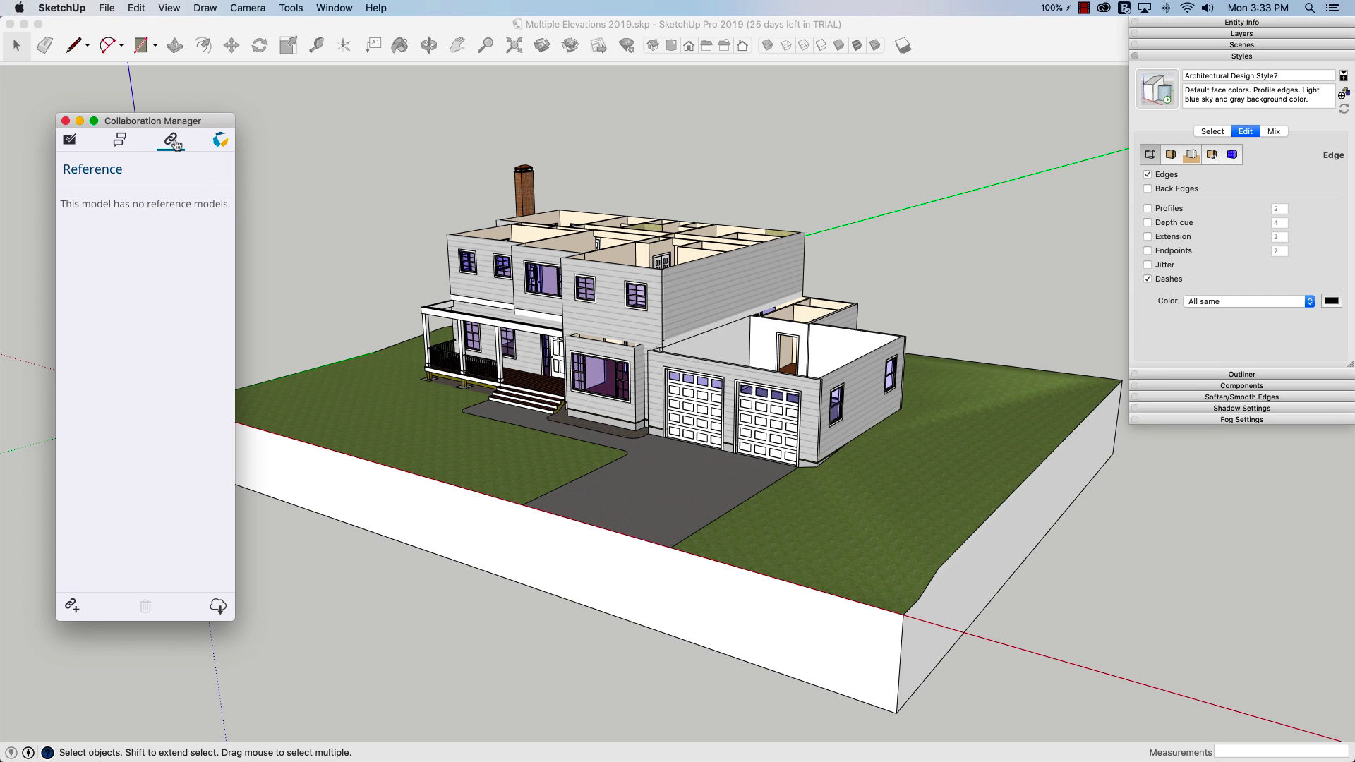
left_click(221, 141)
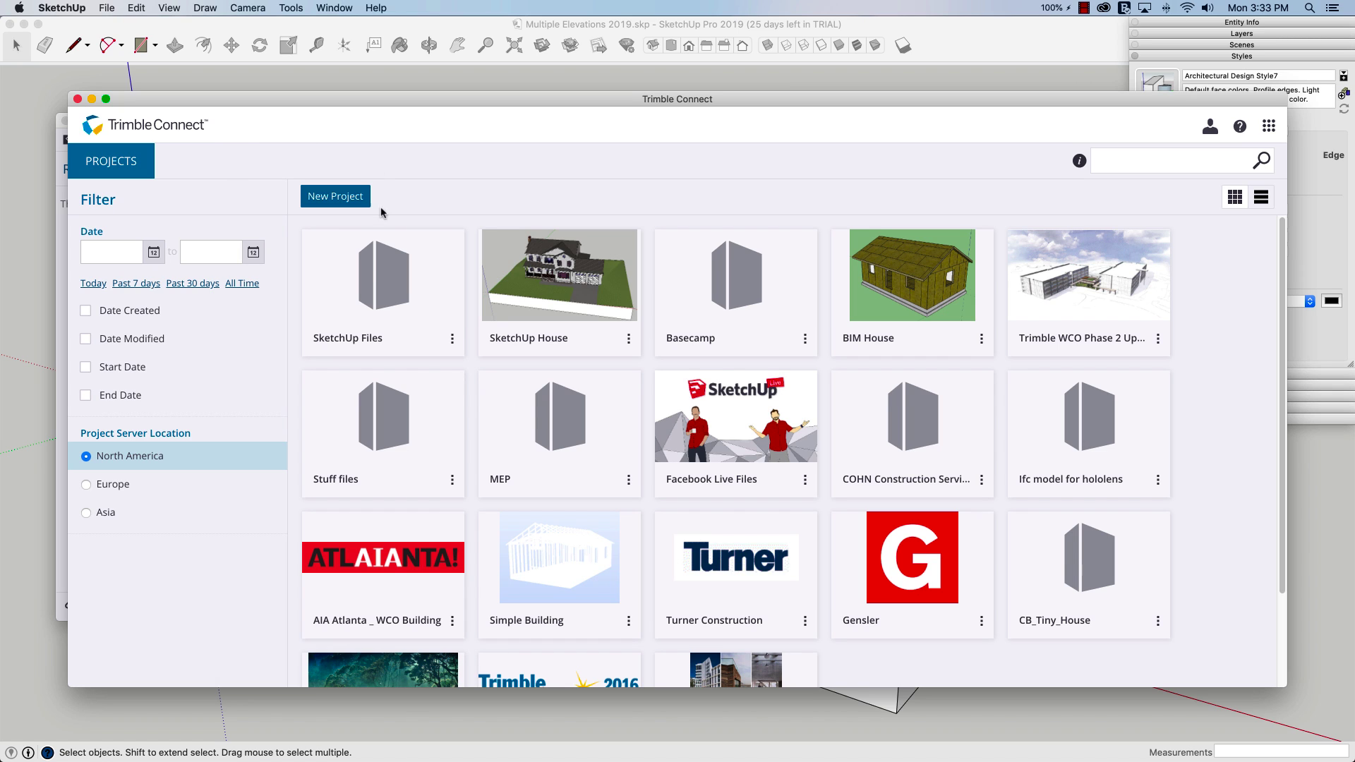
Open SketchUp Files > 2019 model and select Multiple Elevations 2019.skp to show its details.
left_click(379, 287)
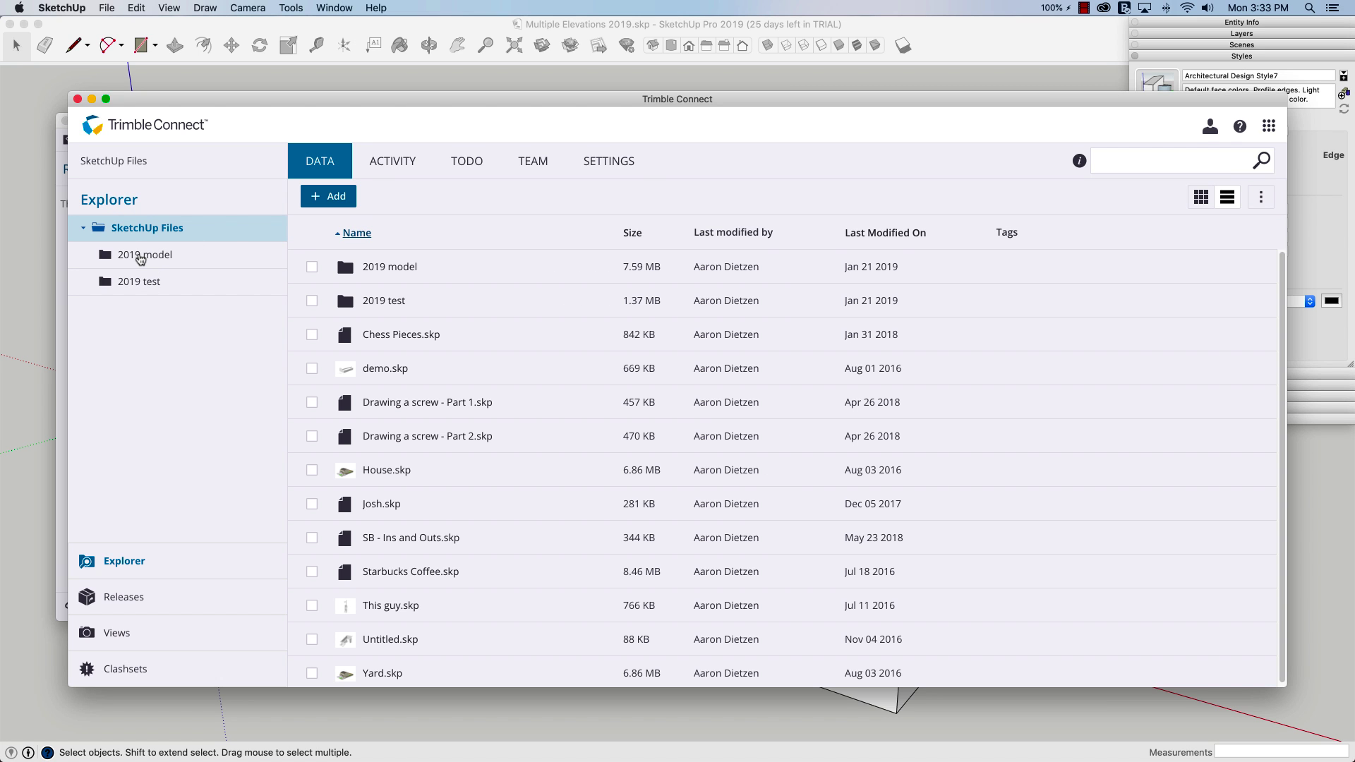
left_click(141, 259)
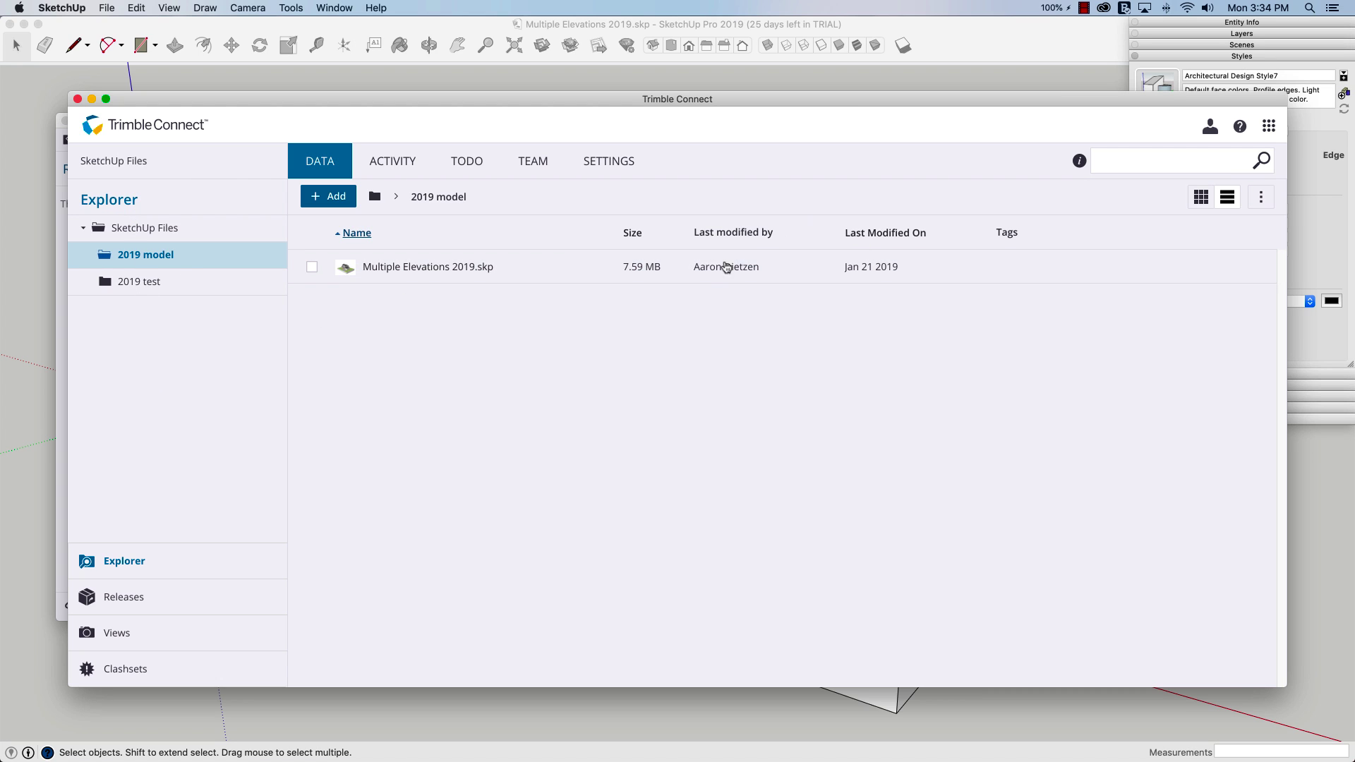
left_click(522, 272)
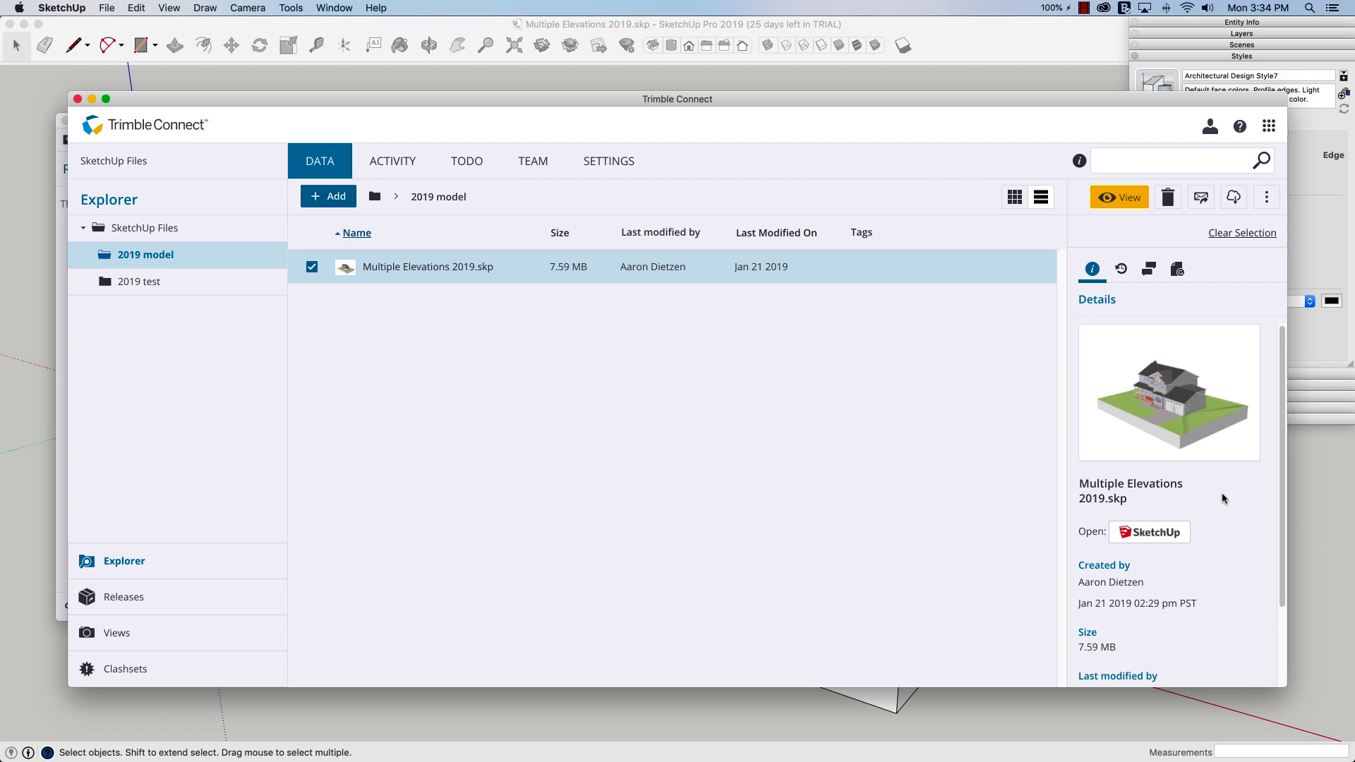
Go through the Multiple Elevations 2019.skp activity history: the roof comment plus update and upload entries.
left_click_drag(1282, 398, 1284, 463)
scroll(1192, 548, "up", 3)
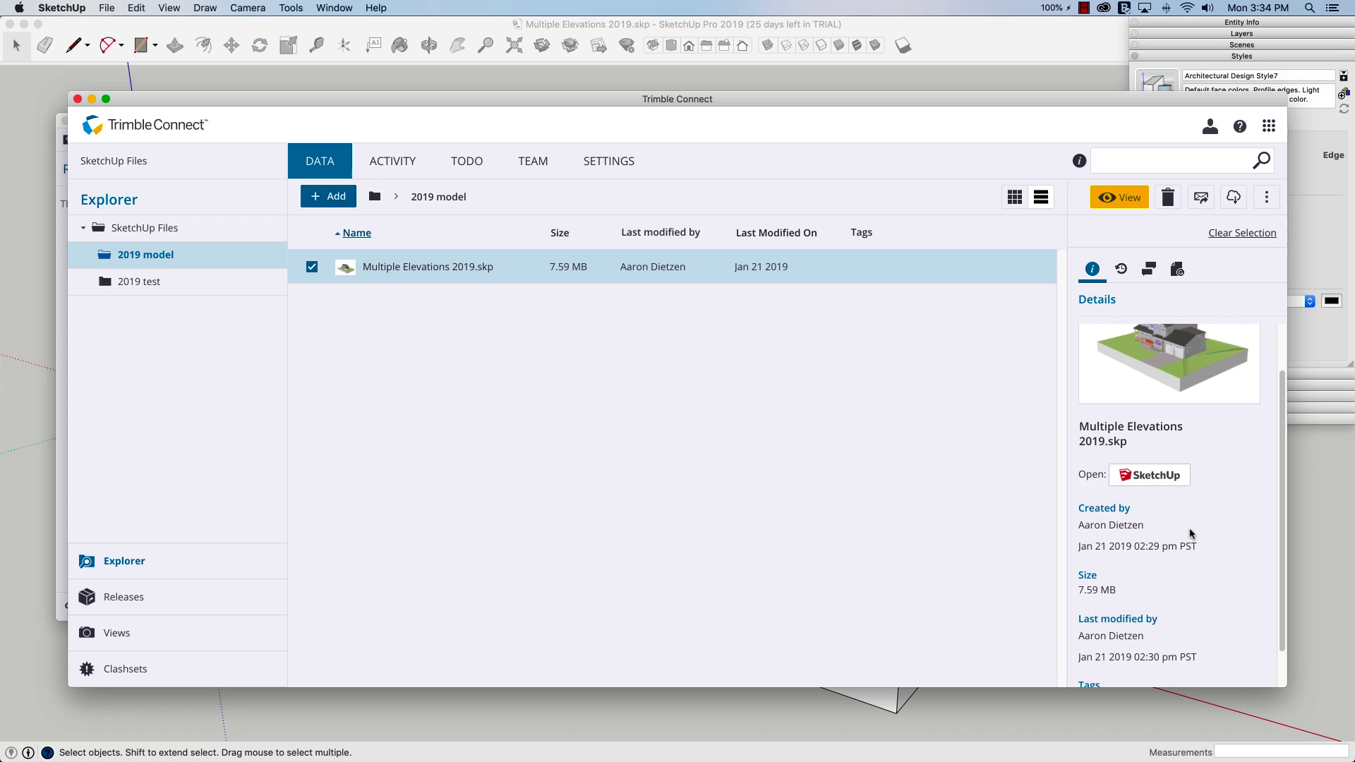
left_click(1120, 272)
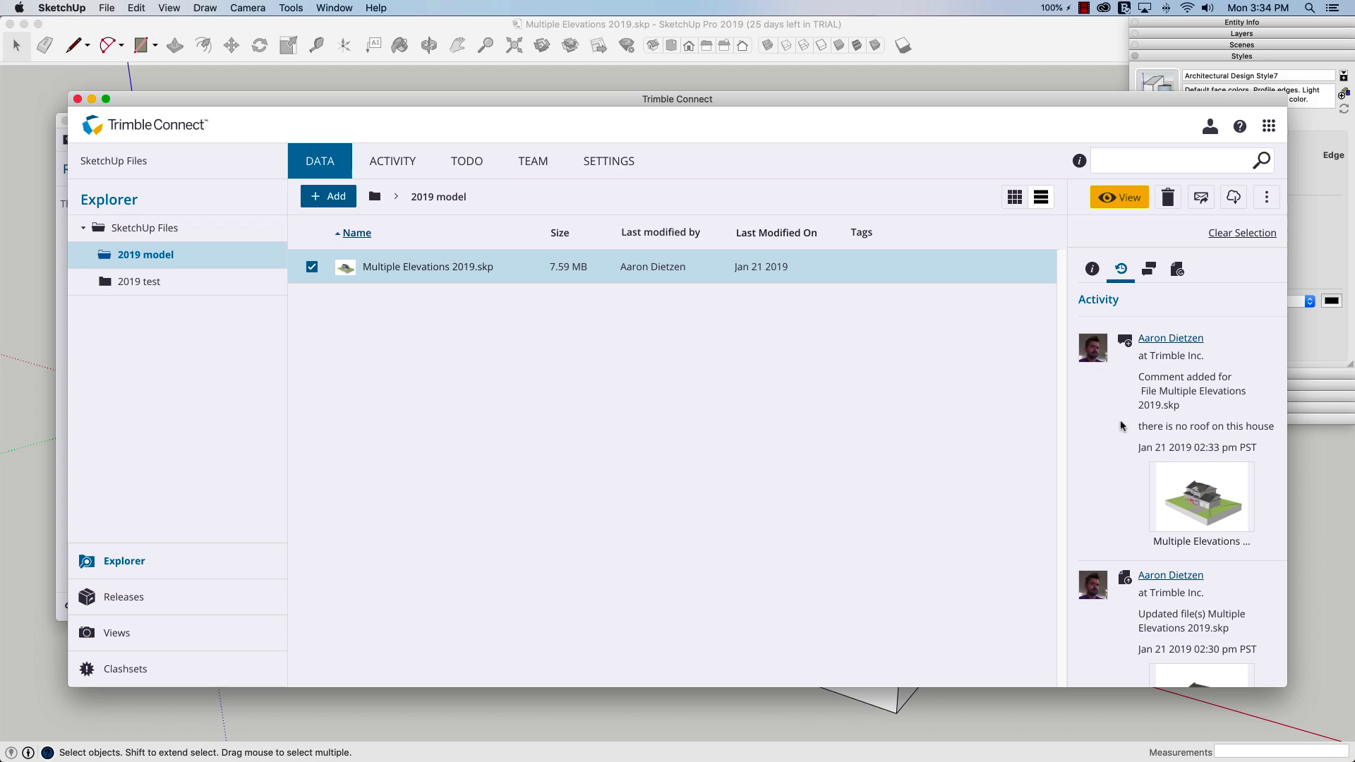
scroll(1109, 413, "down", 2)
scroll(1109, 414, "down", 5)
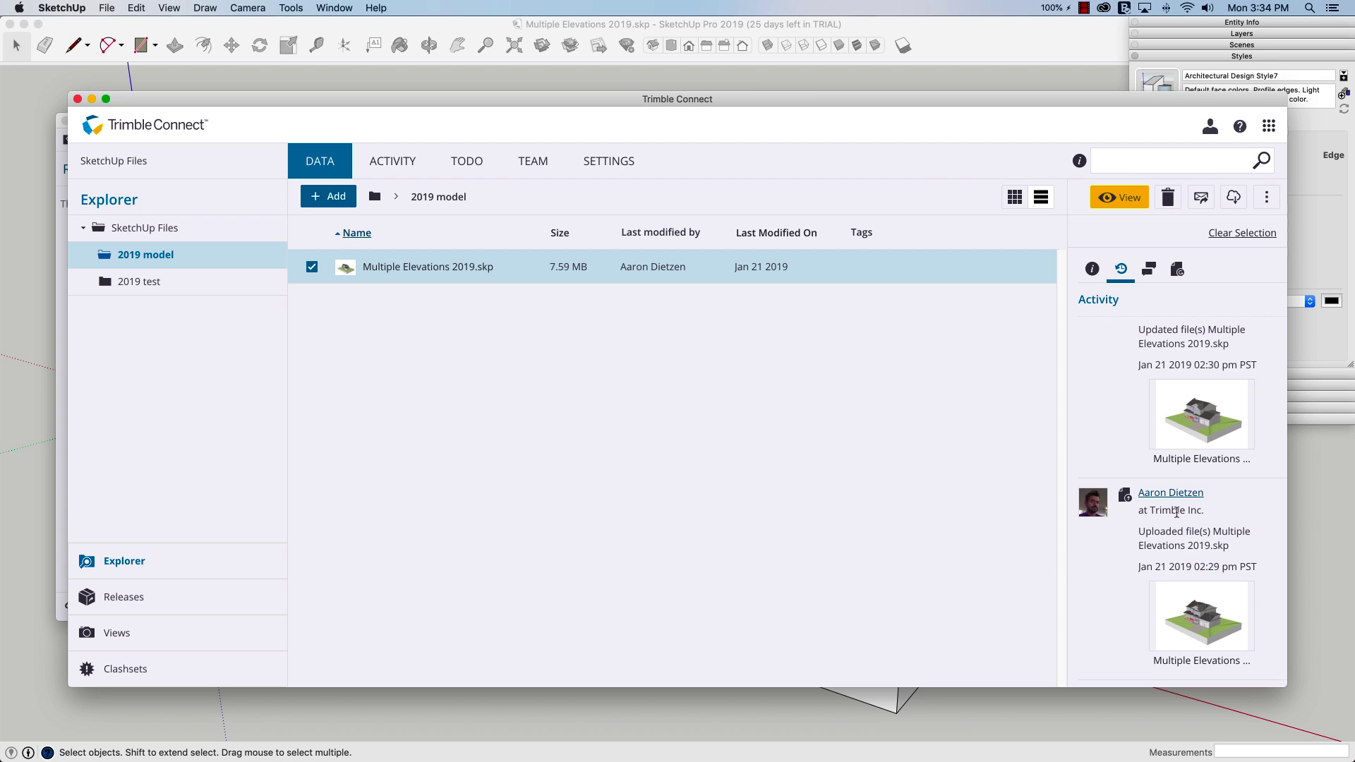
scroll(1123, 587, "up", 2)
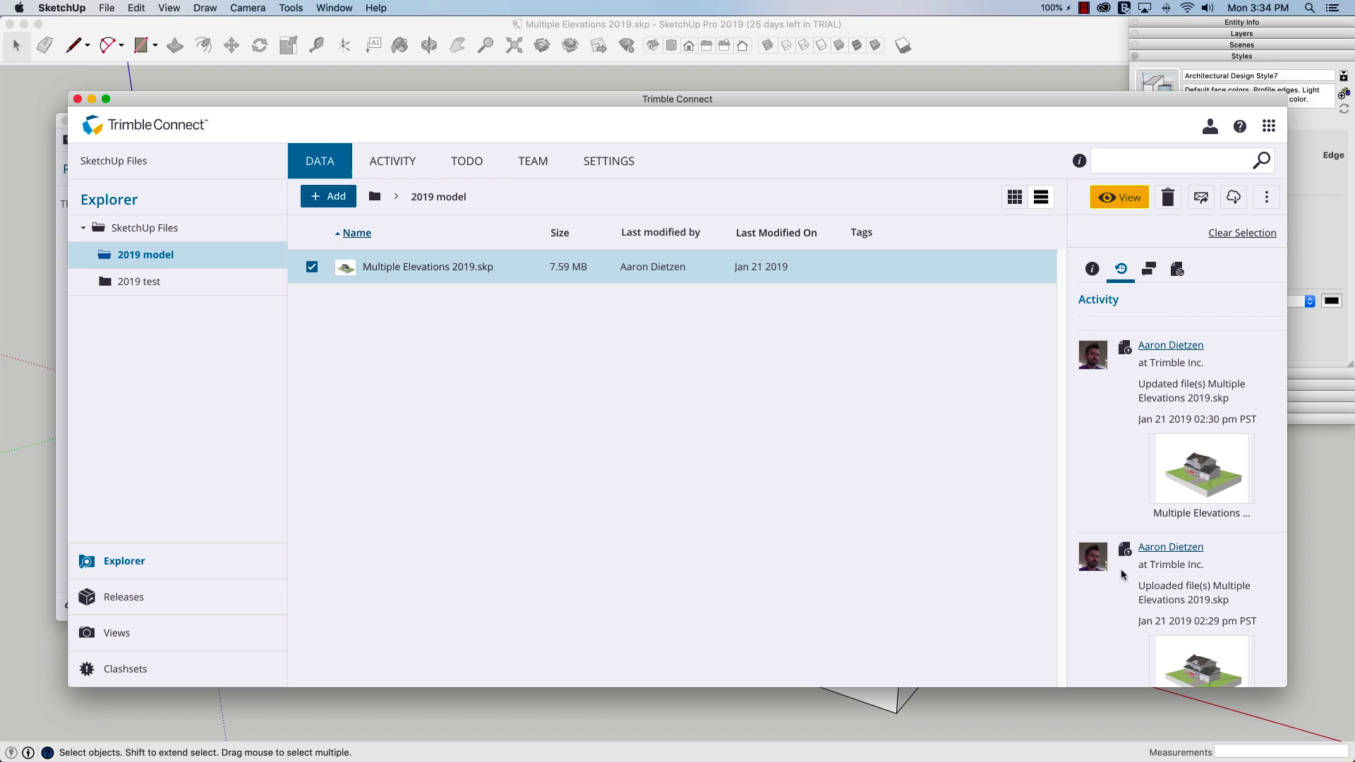
scroll(1133, 394, "up", 5)
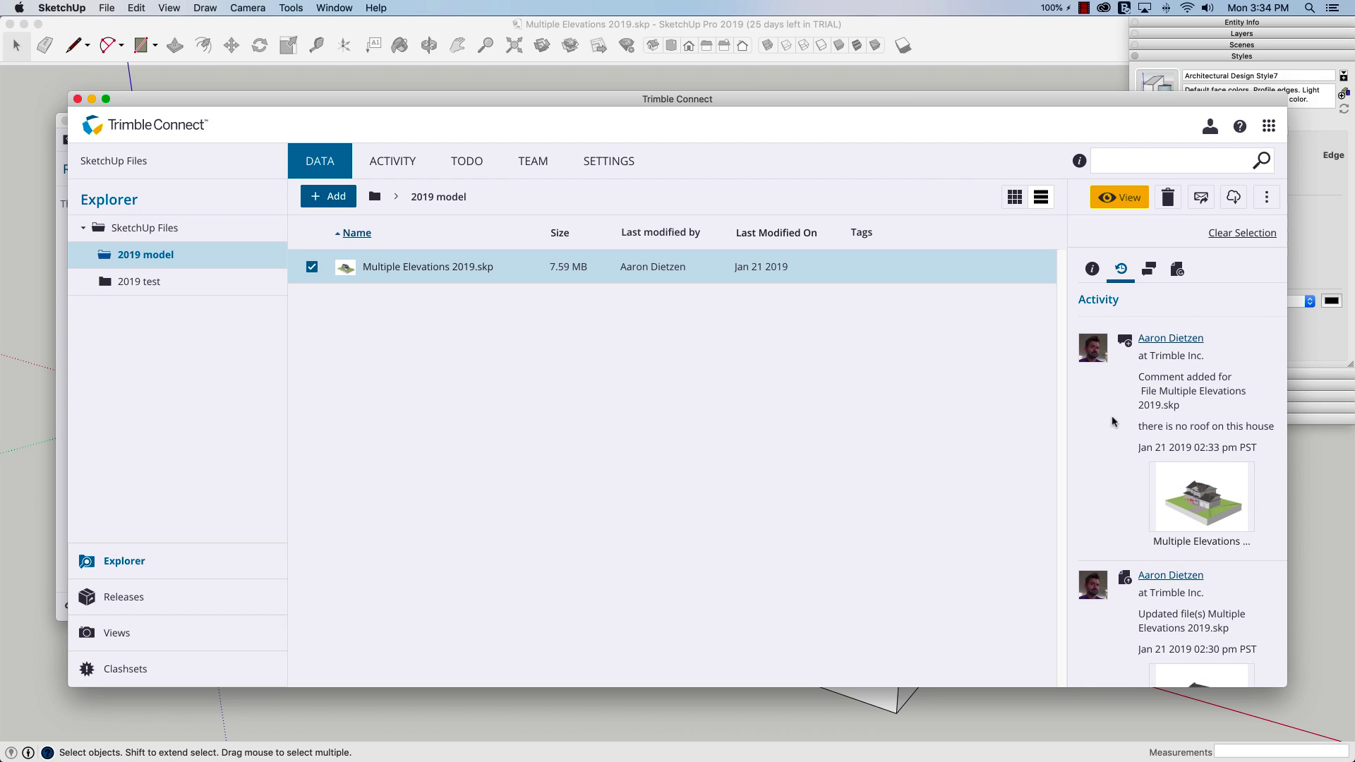
Check the file's comments, then its revisions v.2 (02:30 pm) and v.1 (02:29 pm).
left_click(1147, 272)
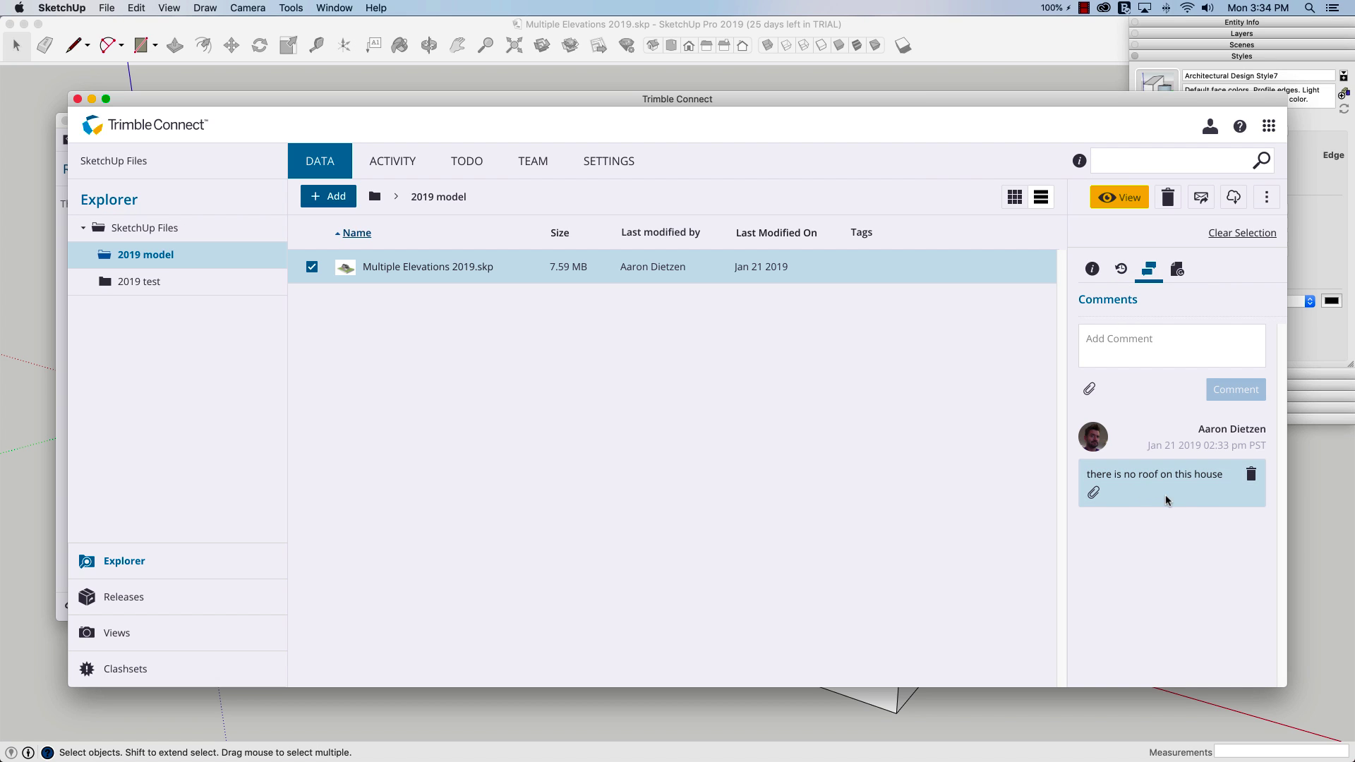
left_click(1176, 269)
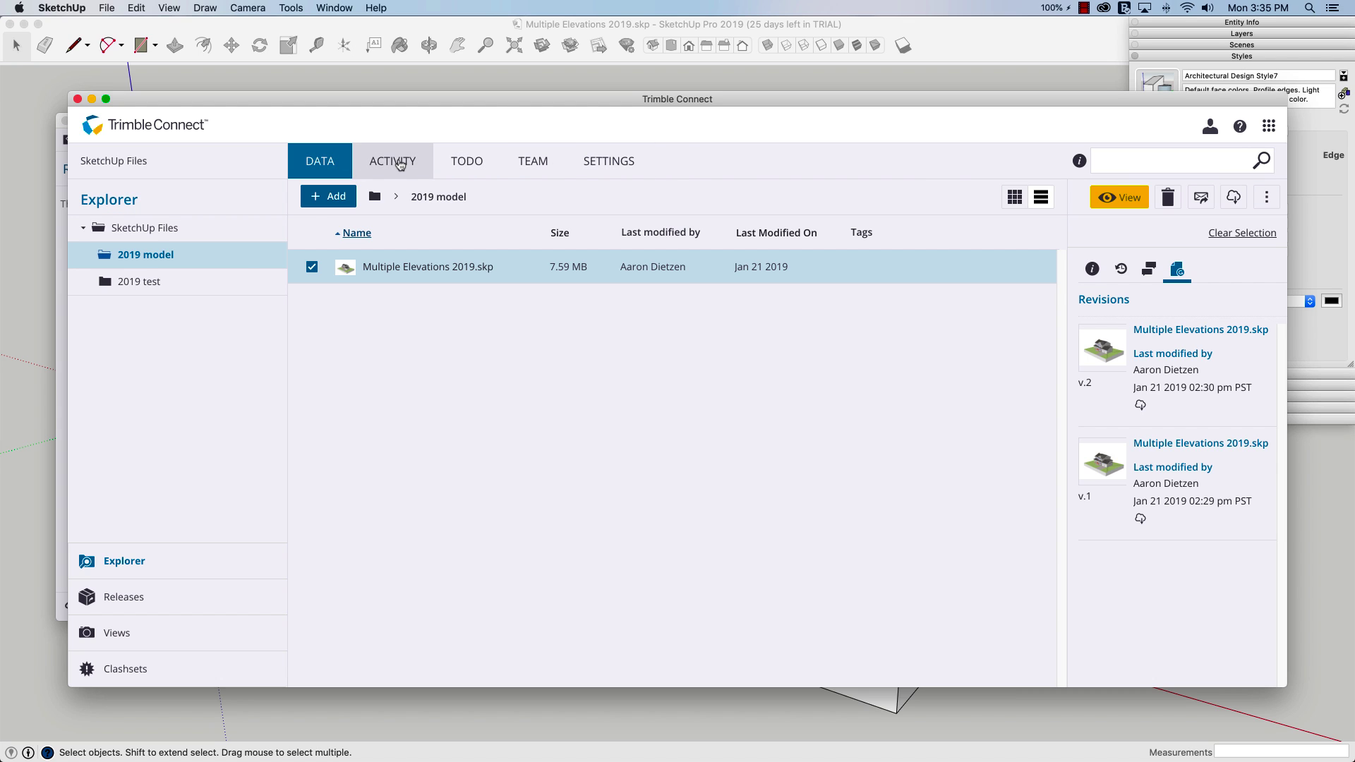
Review the project activity feed, the two open ToDos, and the single Admin team member.
left_click(397, 163)
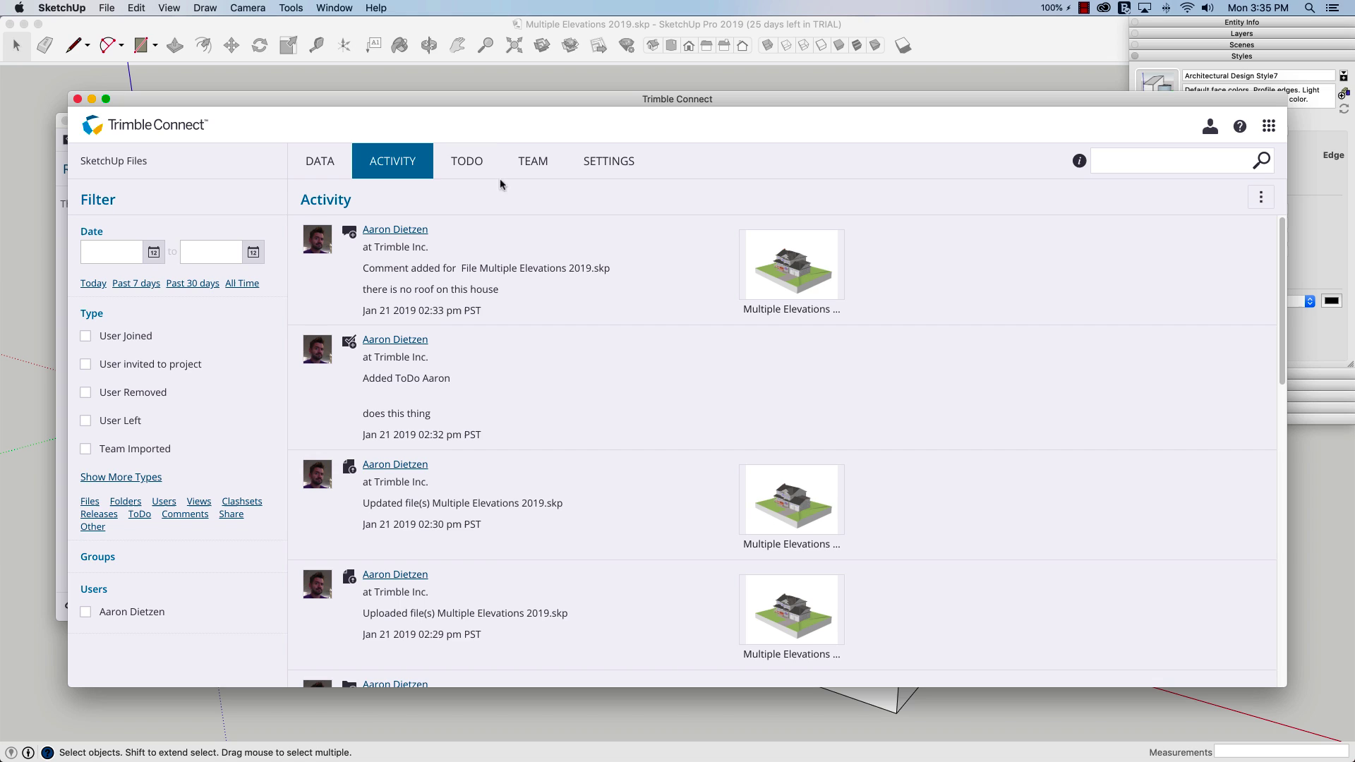
left_click(463, 165)
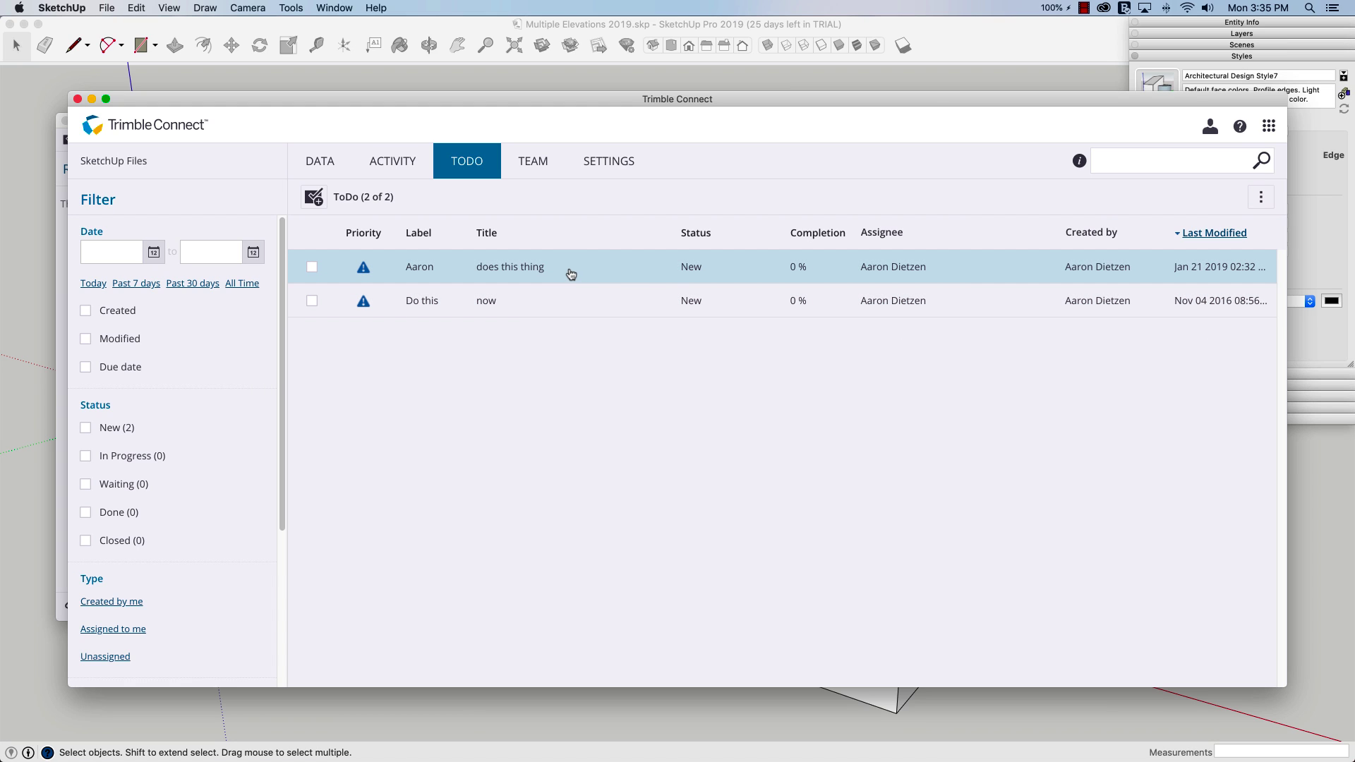
left_click(534, 166)
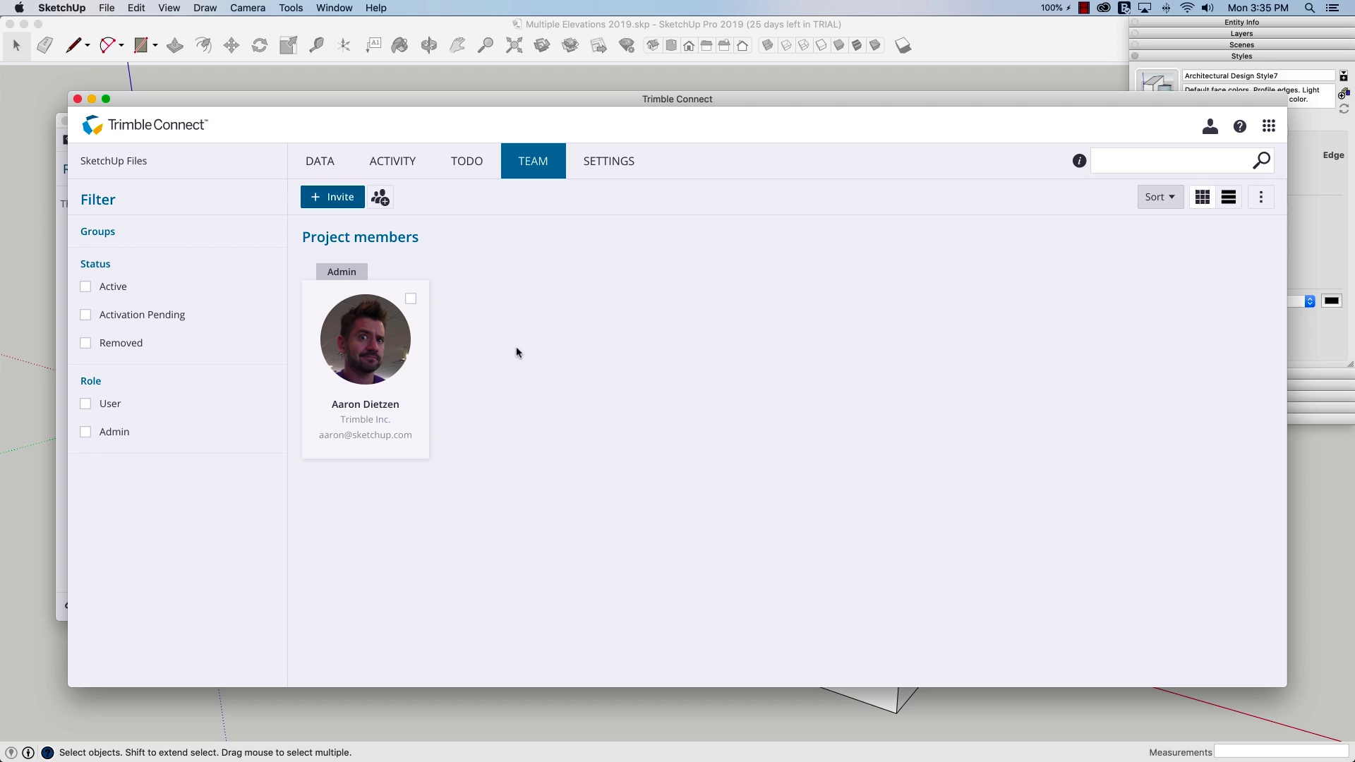
left_click(330, 204)
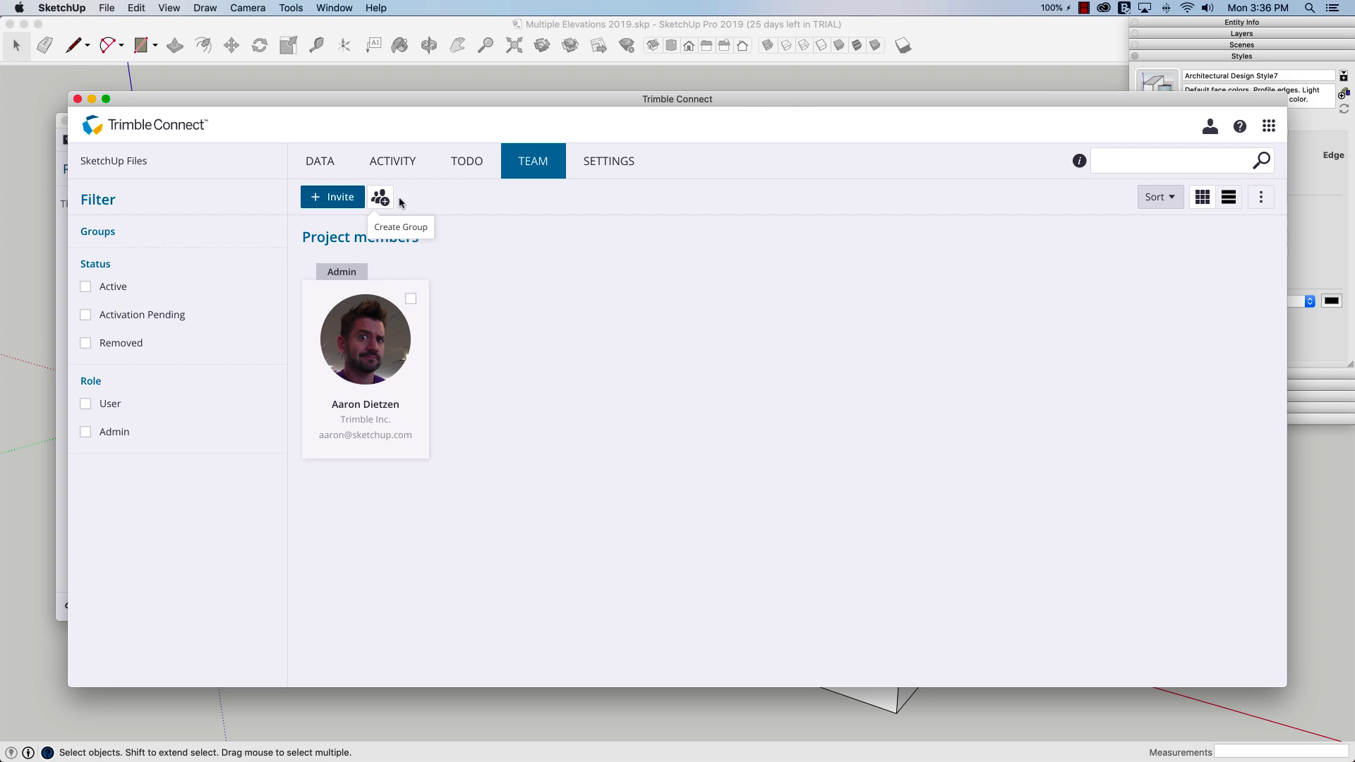
Show the SketchUp Files Email settings, with broadcast notifications set to 'Admin defines settings'.
left_click(625, 154)
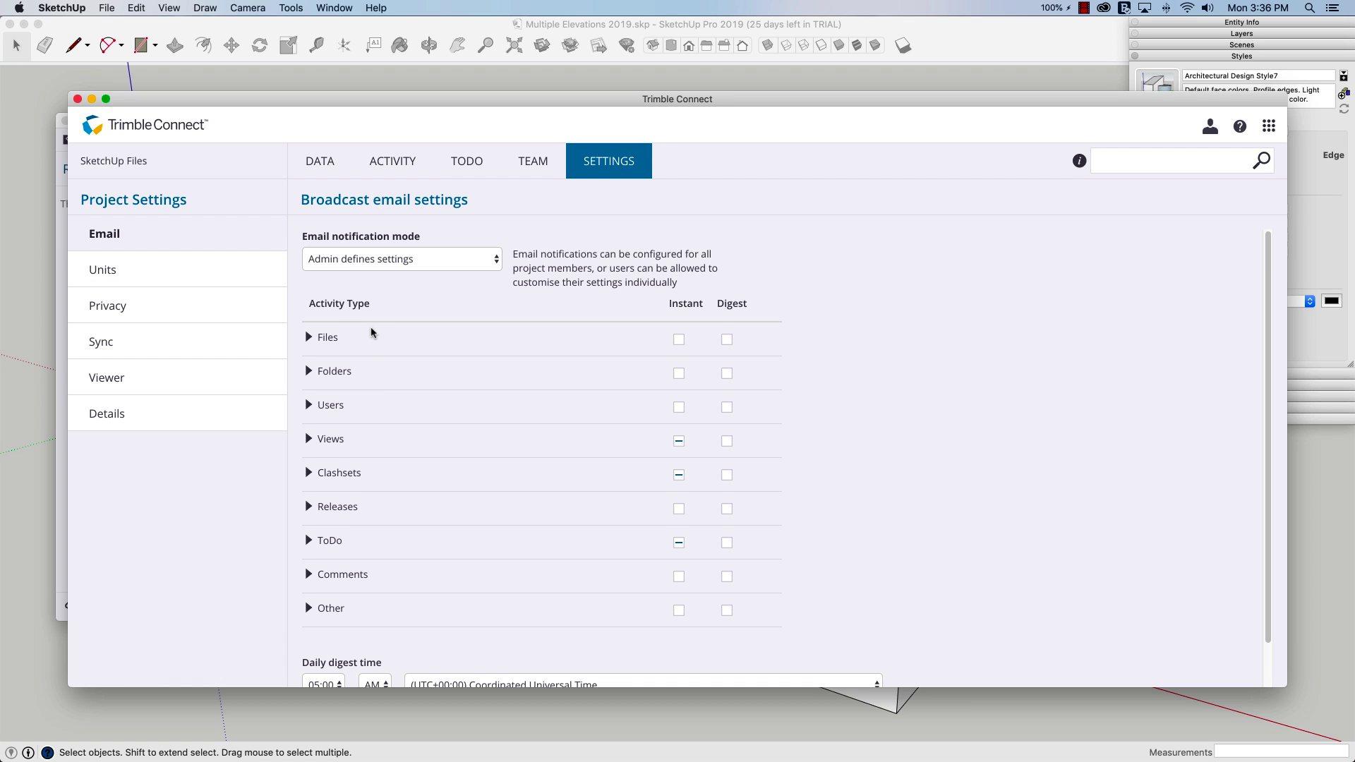
scroll(375, 334, "down", 2)
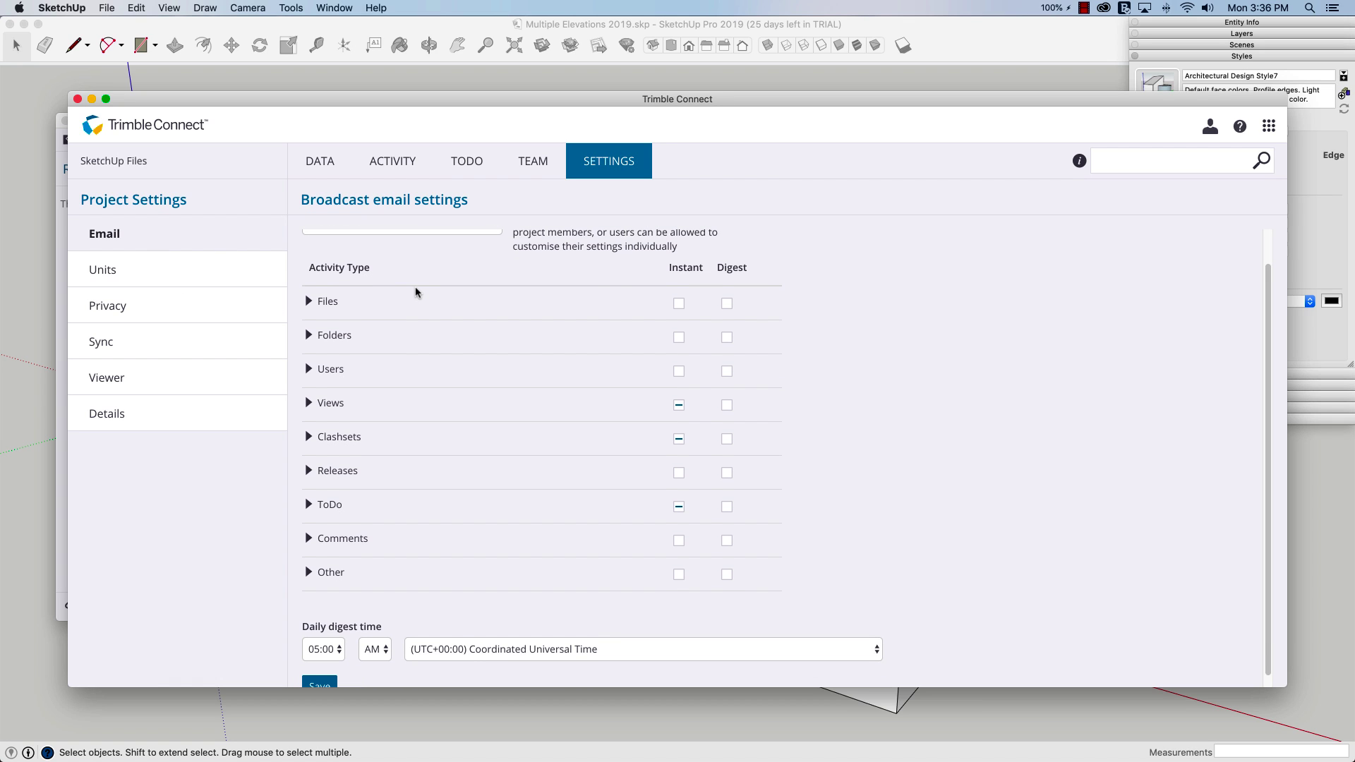
scroll(415, 293, "down", 1)
scroll(388, 448, "up", 3)
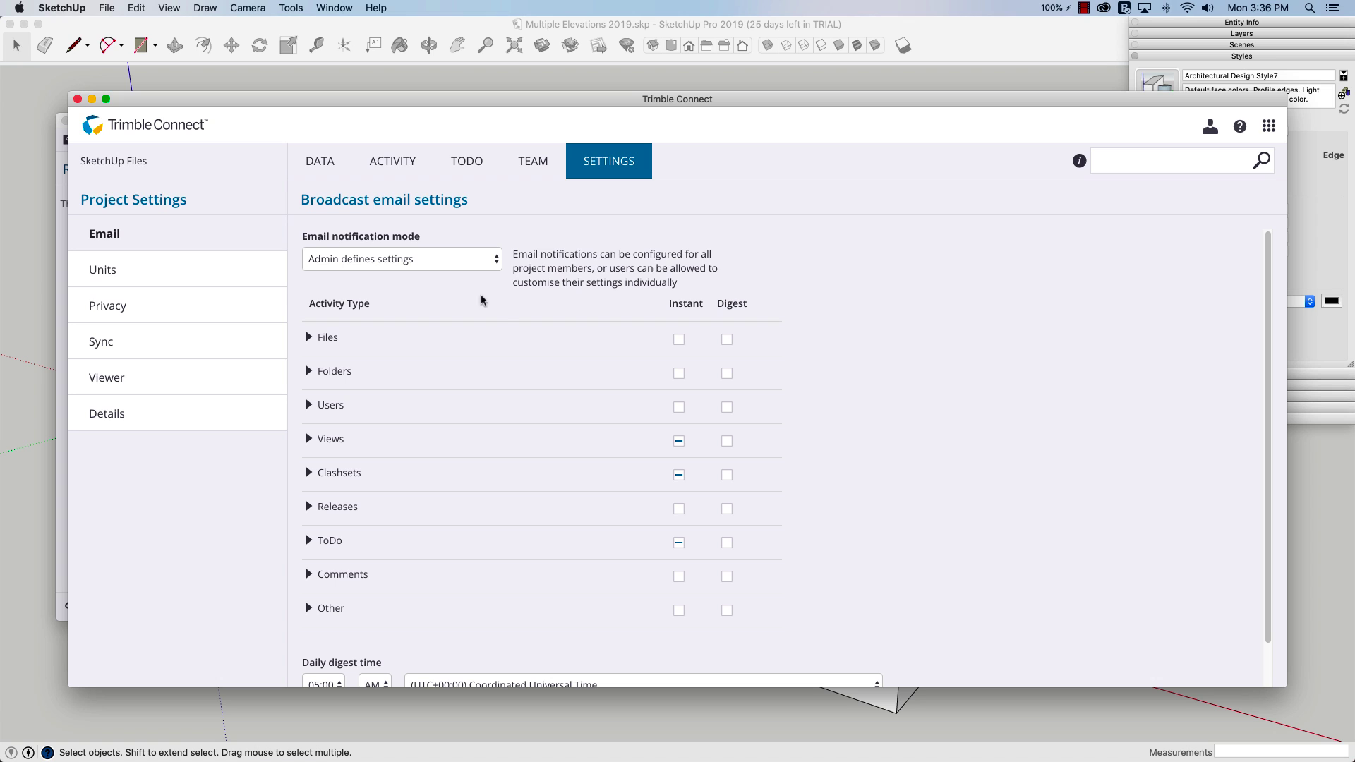